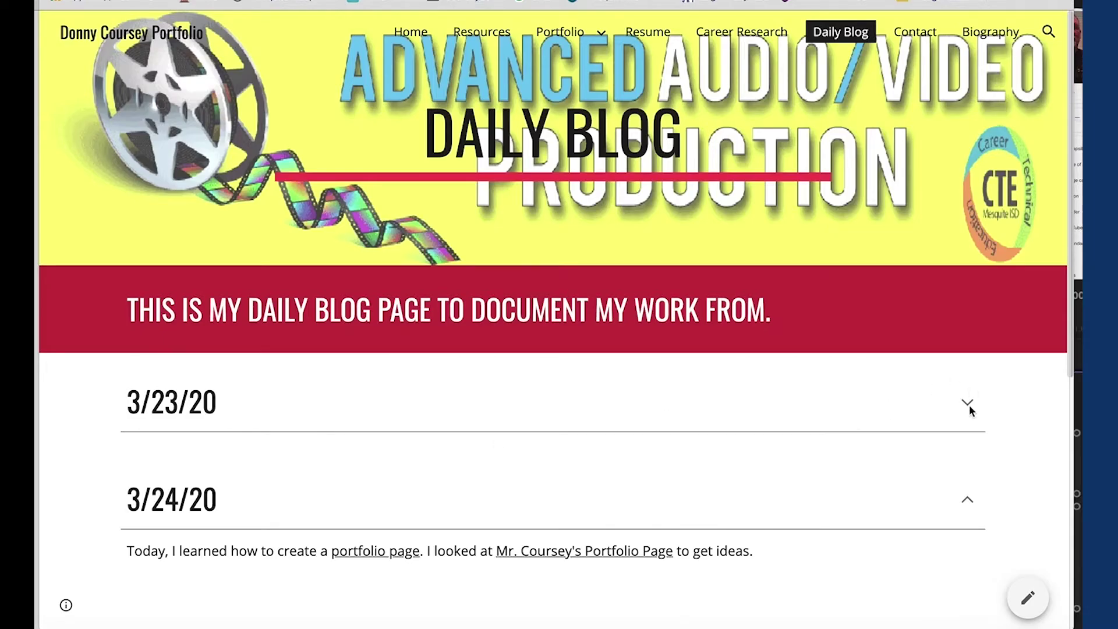
Step: Expand the 3/23/20 and 3/24/20 collapsible entries on the published Daily Blog to reveal their text
click(968, 405)
click(968, 405)
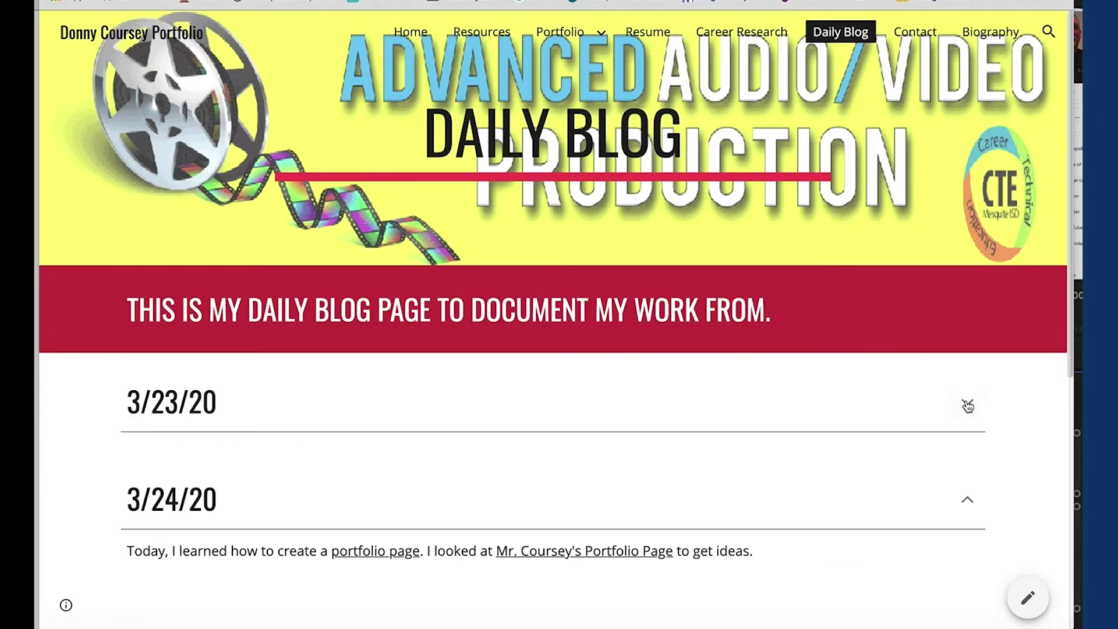
click(967, 405)
scroll(968, 405, down, 3)
click(968, 402)
click(968, 401)
click(968, 399)
click(968, 397)
scroll(968, 394, down, 4)
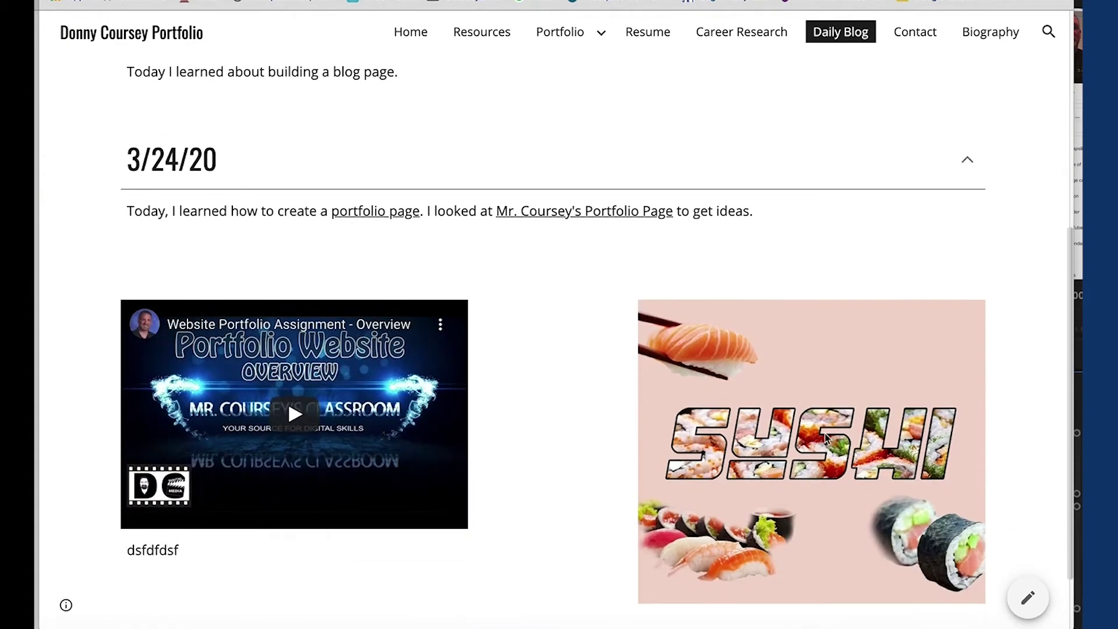
scroll(827, 439, up, 5)
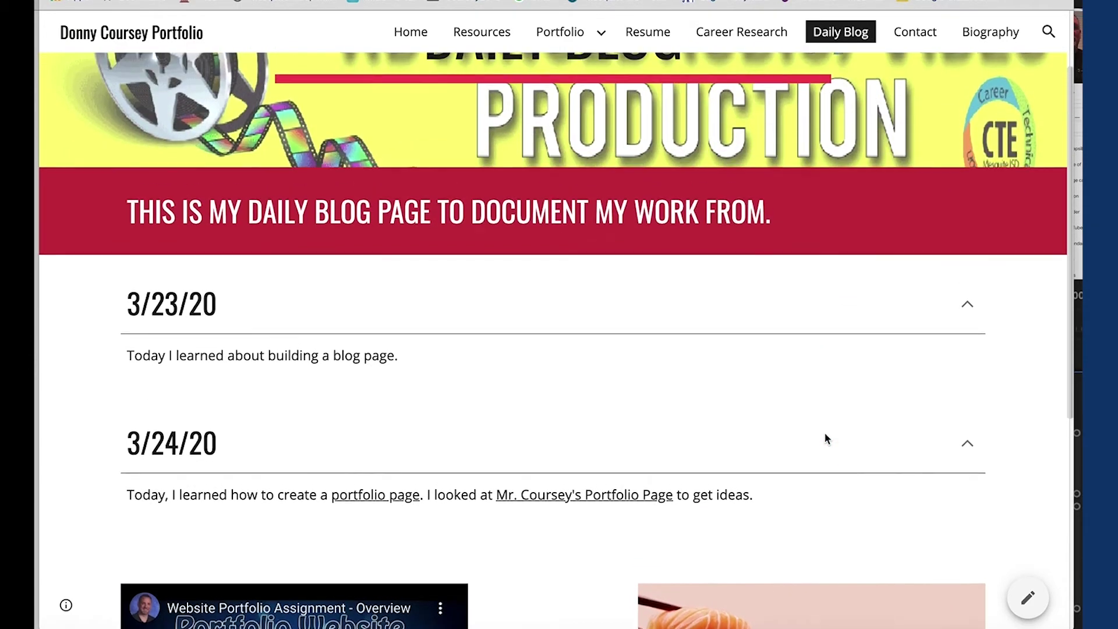
scroll(827, 439, up, 2)
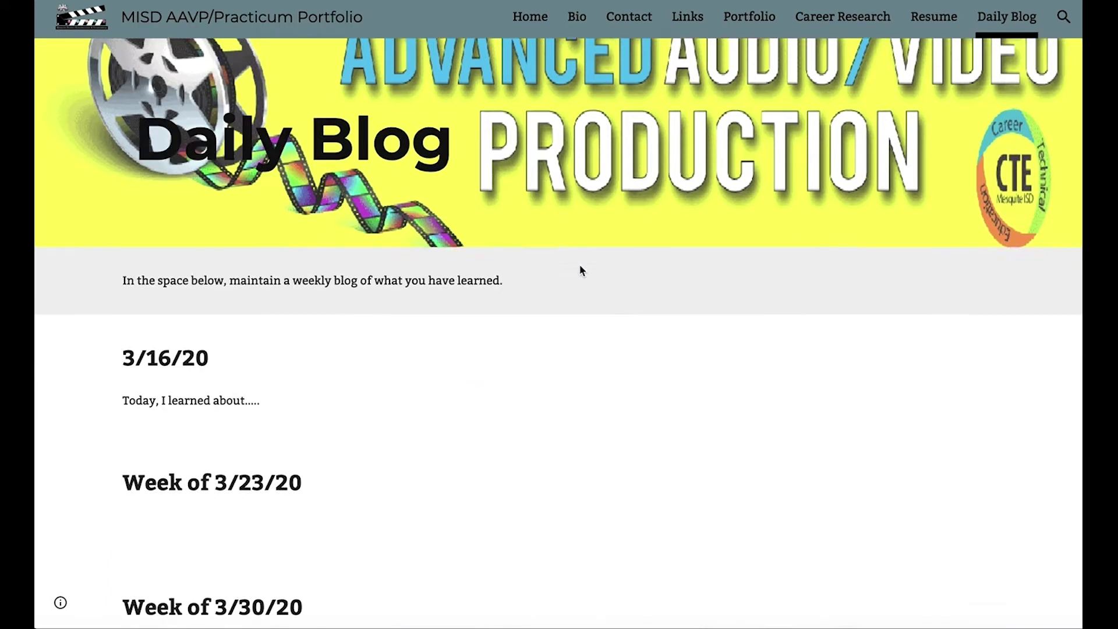
Step: Scroll through the Daily Blog page's weekly prompt and dated entries from 3/16/20 onward
scroll(579, 267, down, 3)
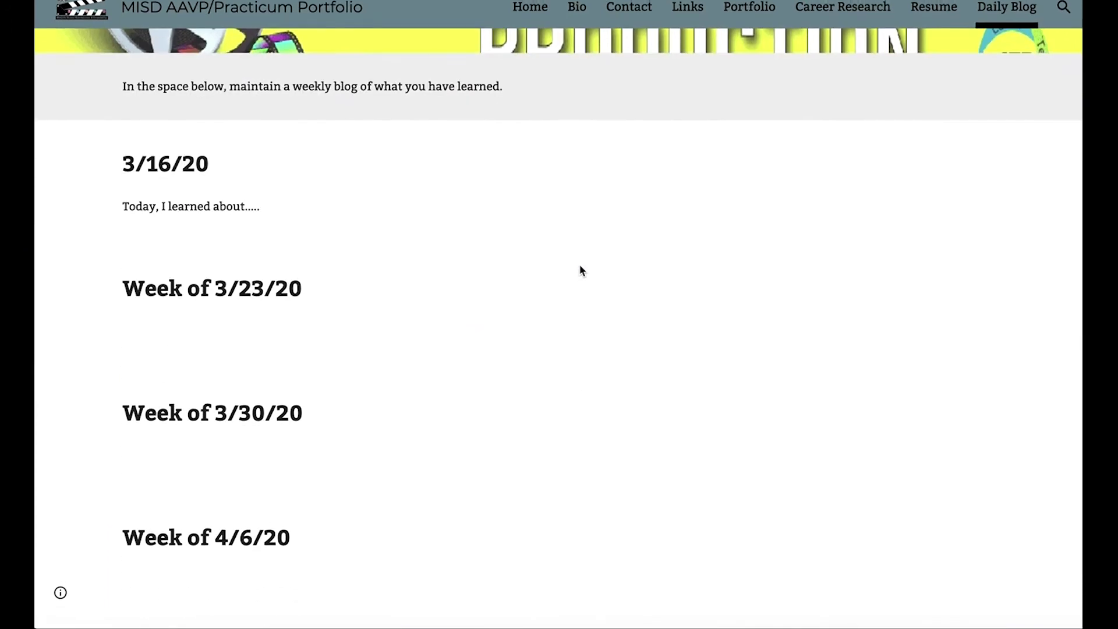
scroll(579, 267, up, 3)
scroll(237, 392, down, 3)
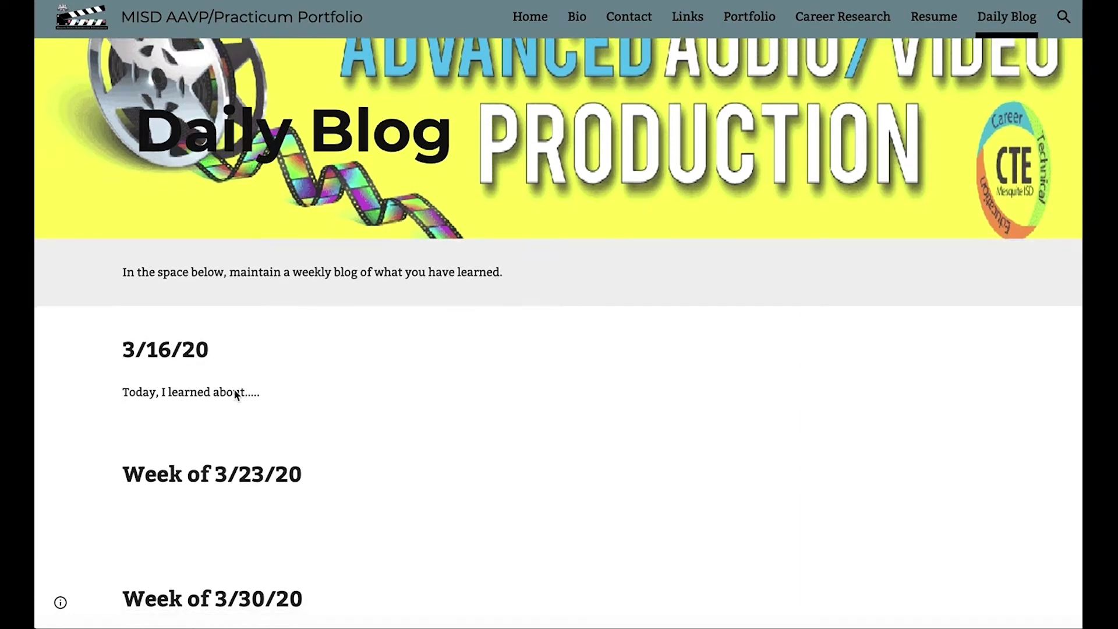
scroll(210, 215, up, 3)
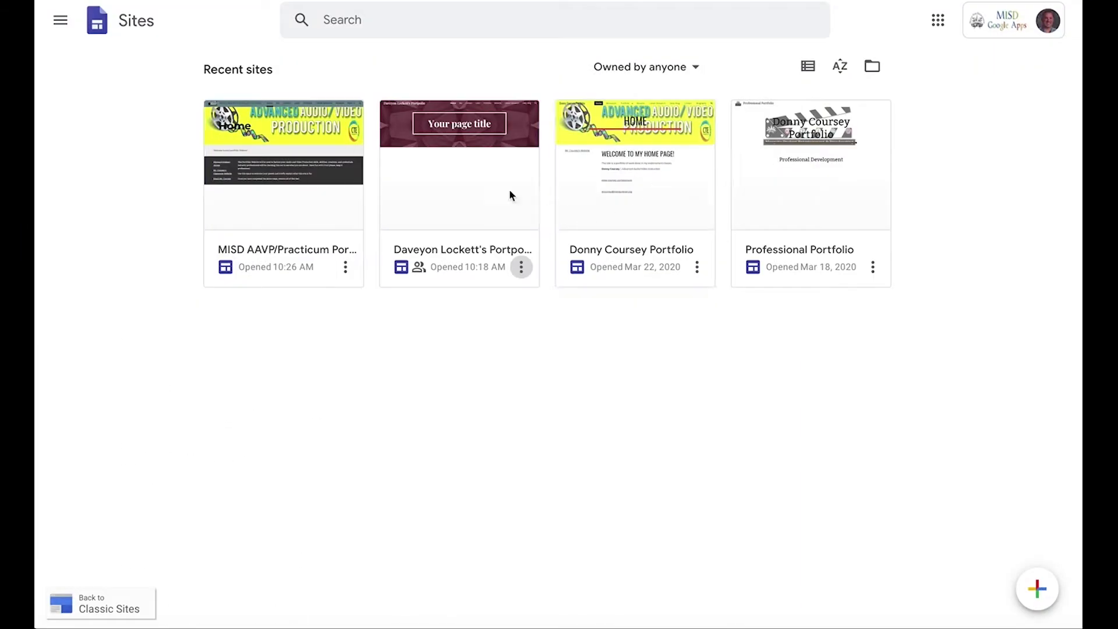
Step: Open the student's portfolio site, go to its empty Daily Blog page, and view the Insert elements
click(645, 145)
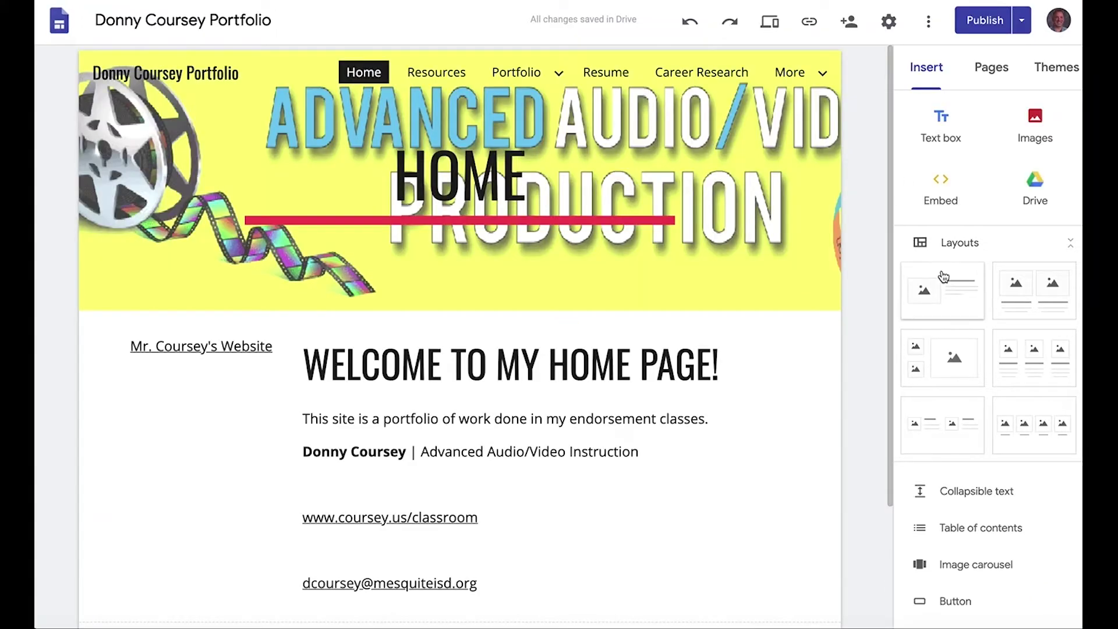
click(992, 69)
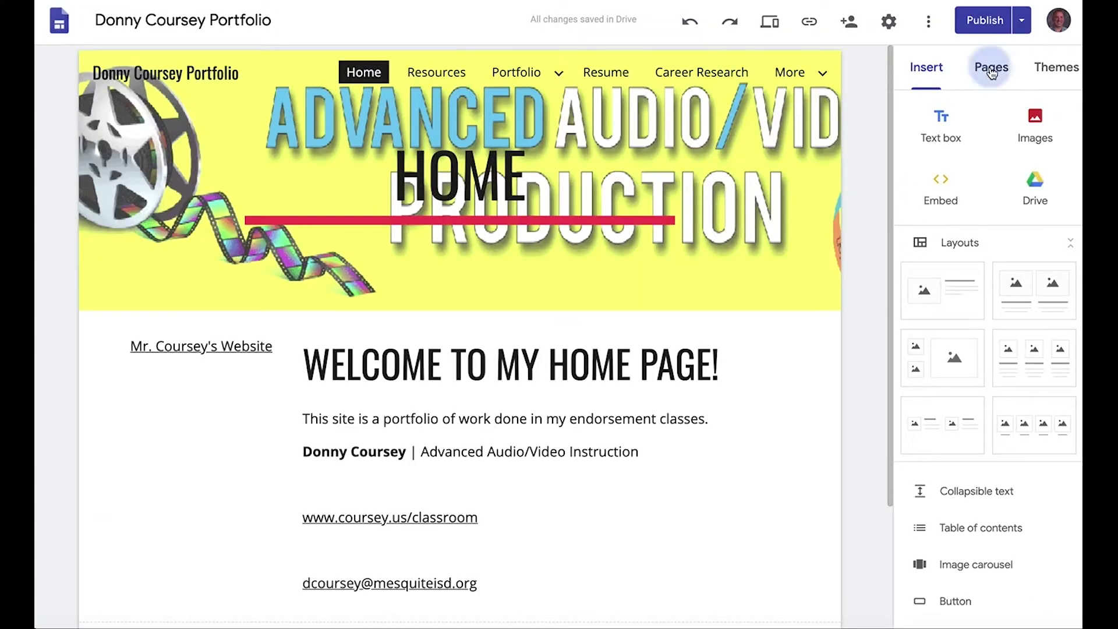
mouse_move(1010, 142)
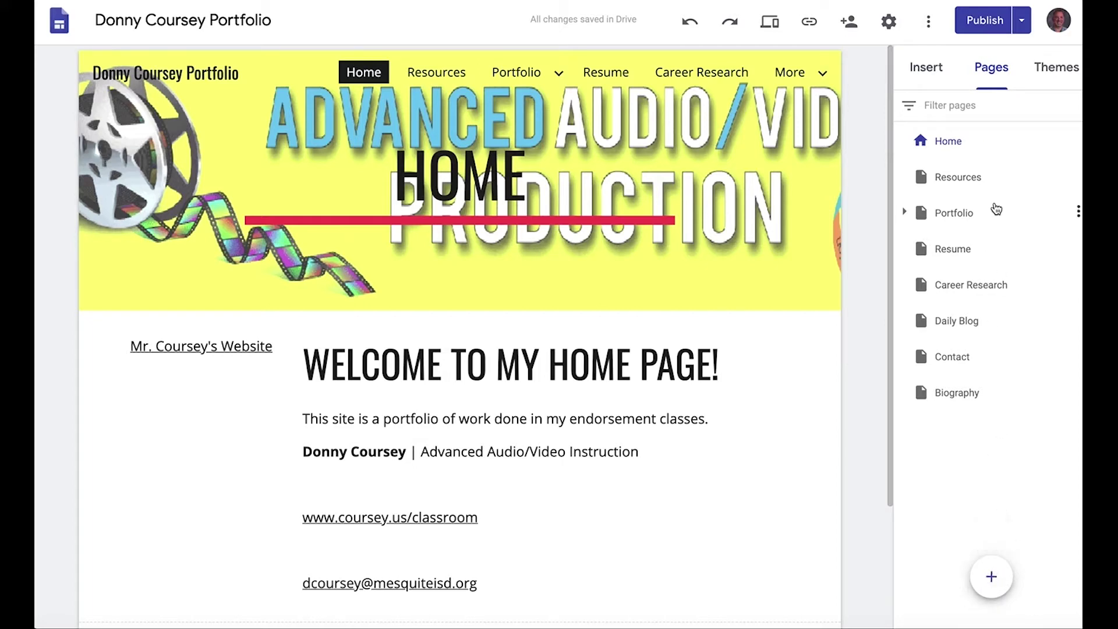
click(961, 325)
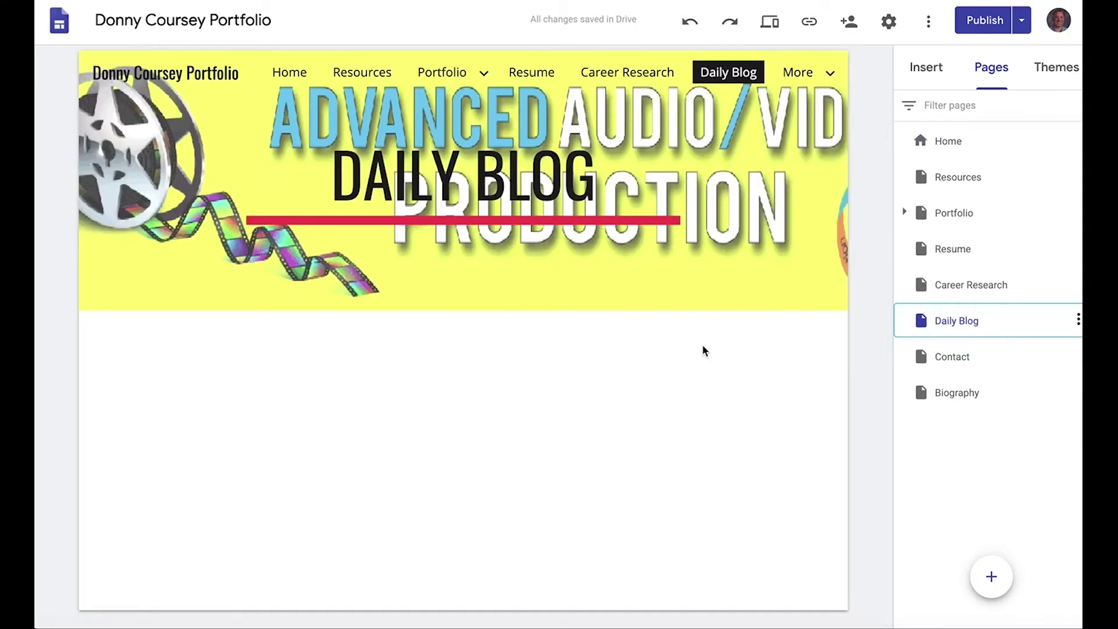
click(415, 361)
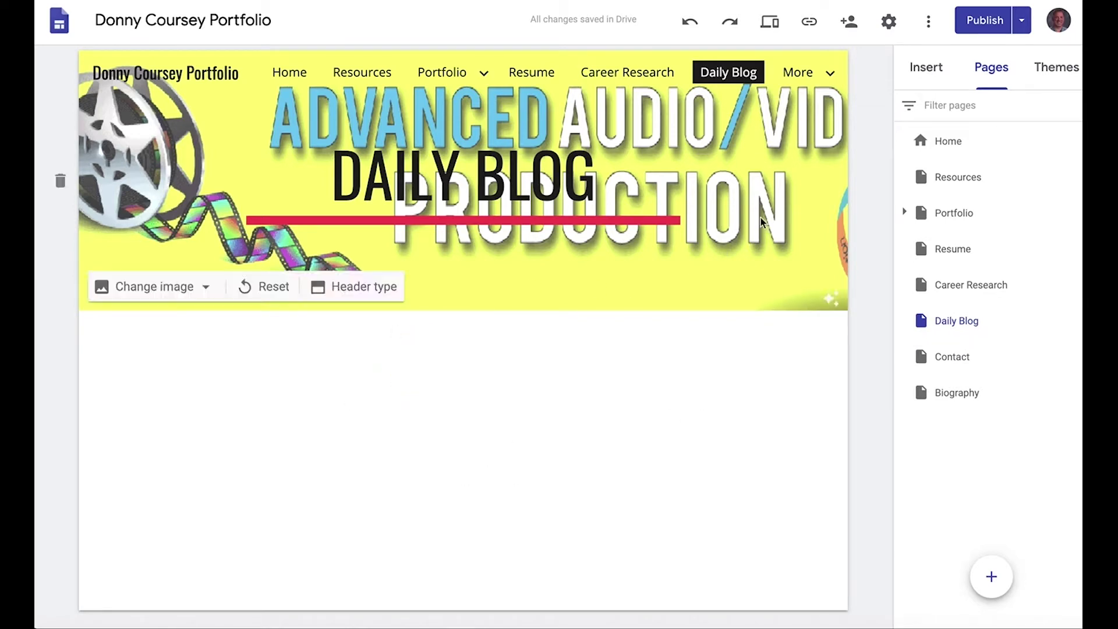
click(927, 67)
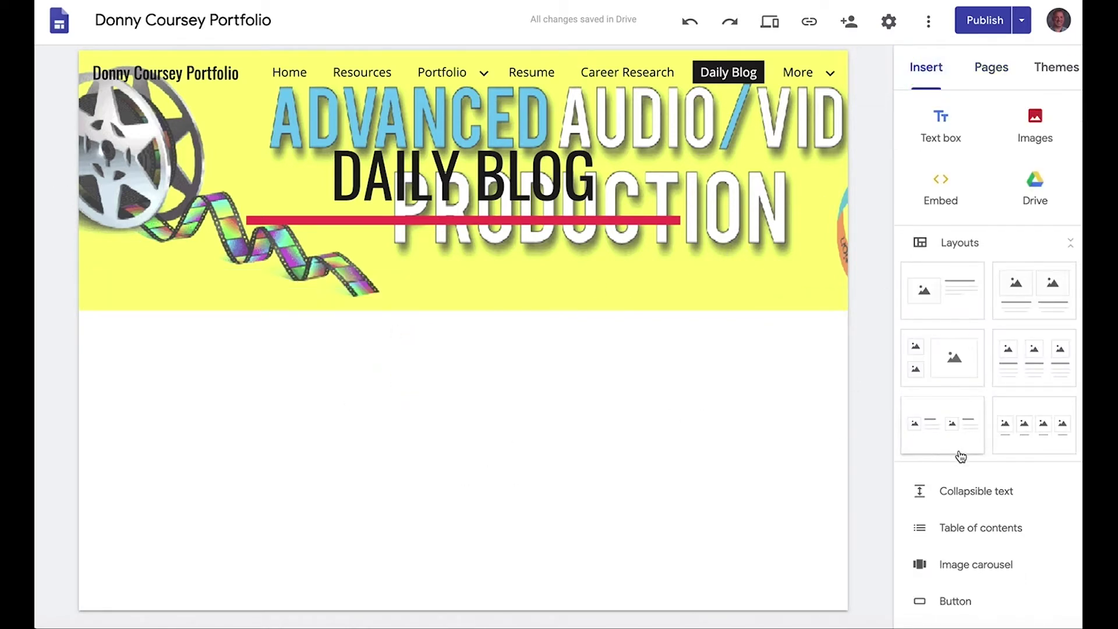
scroll(960, 457, down, 5)
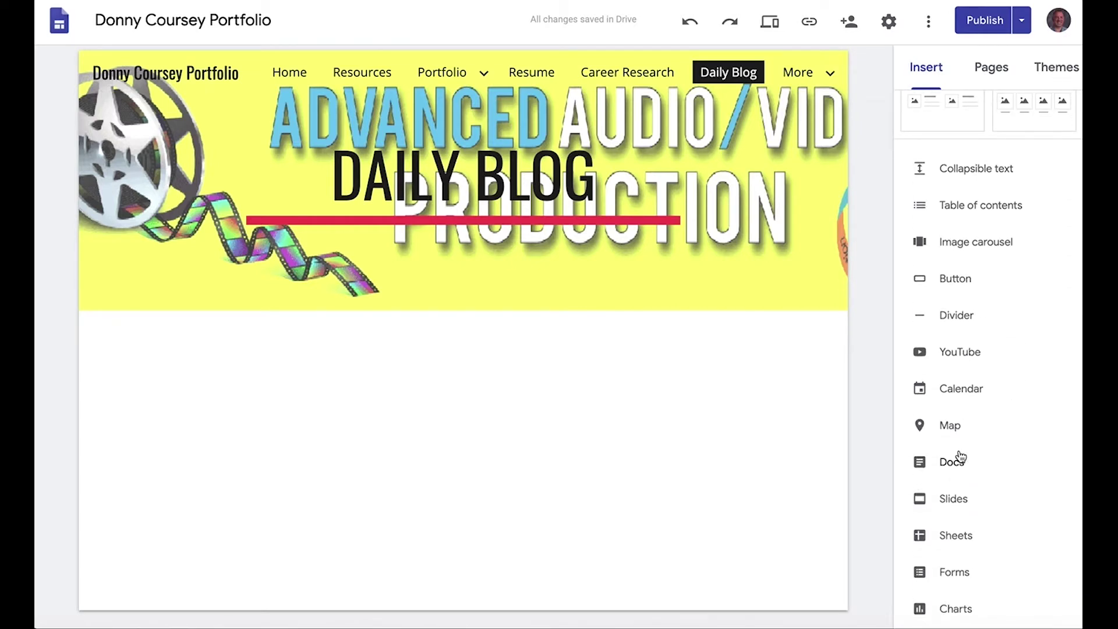
scroll(961, 457, up, 5)
Step: Add a text box reading 'This is my Daily Blog Page to document my work from' as a Heading
click(938, 125)
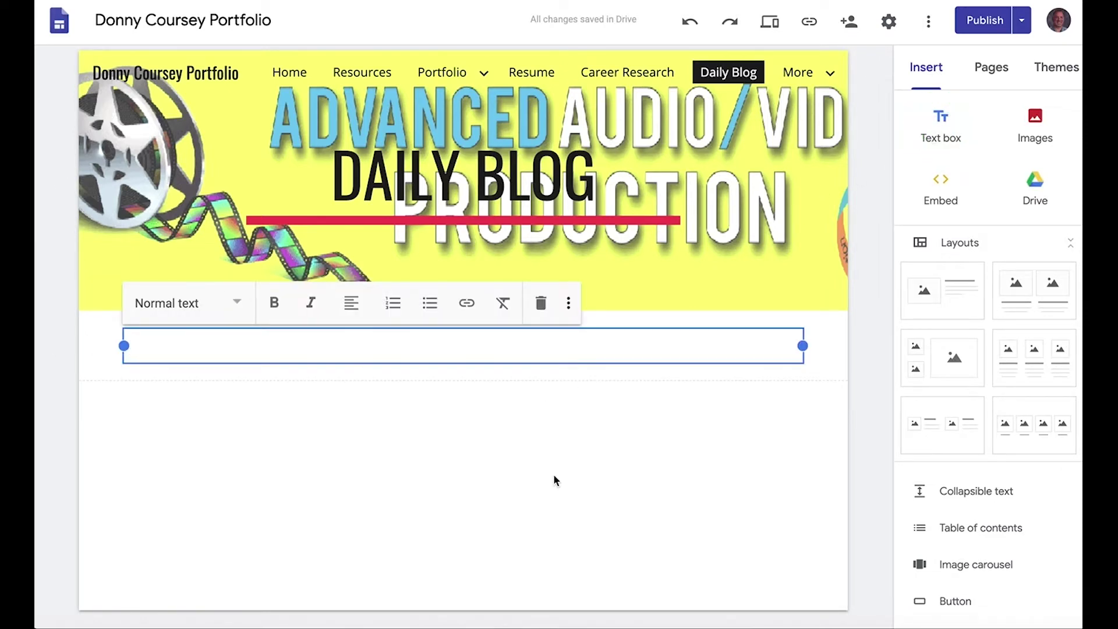
text(This is my Daily Blog P)
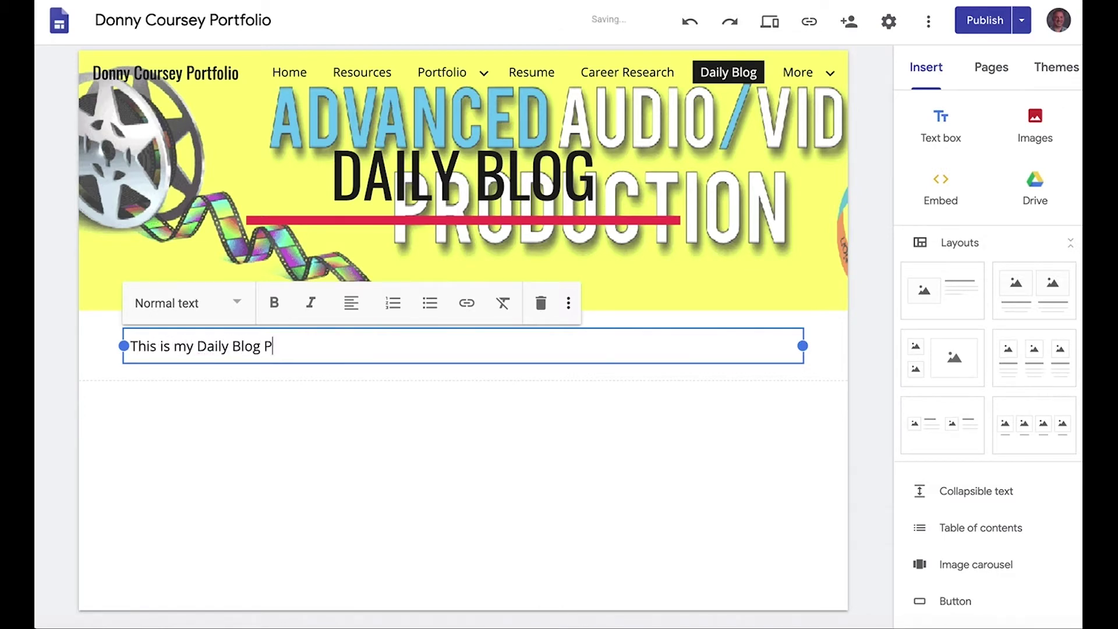
text(age to document my work from.)
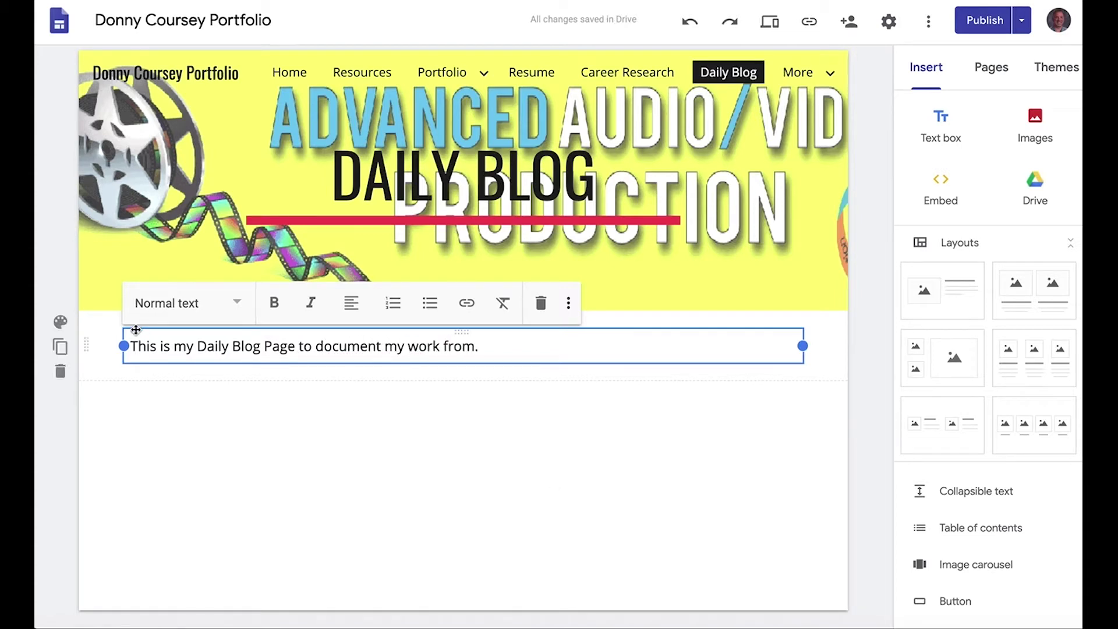
click(227, 315)
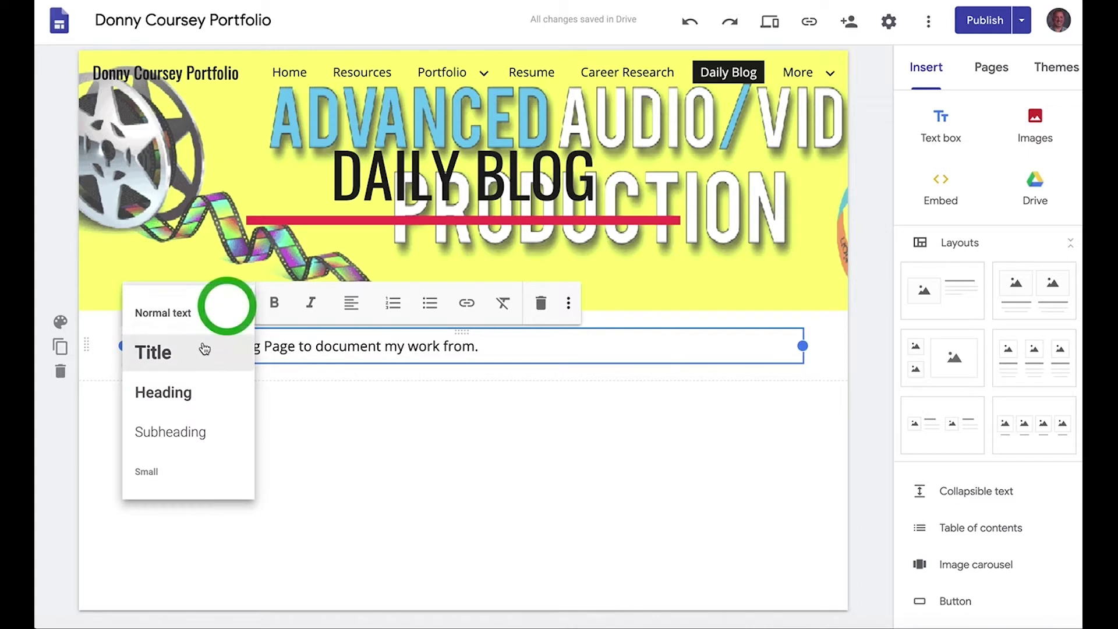
click(184, 393)
Step: Try Subheading, Small text and Title styles on the sentence, then settle back on Heading
click(224, 301)
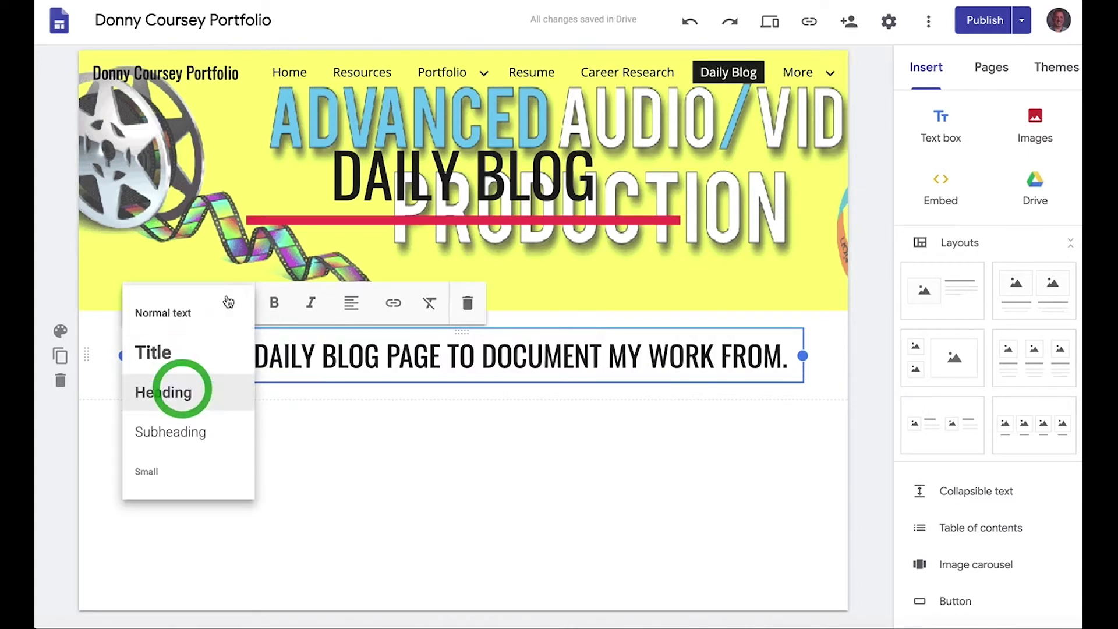
click(213, 431)
click(215, 302)
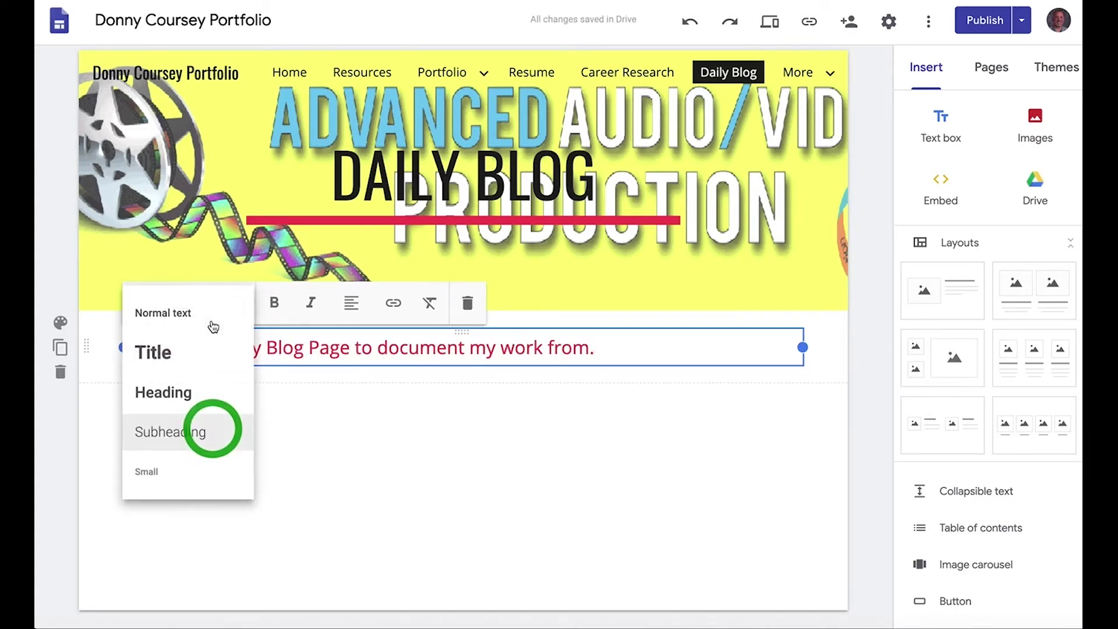
click(195, 472)
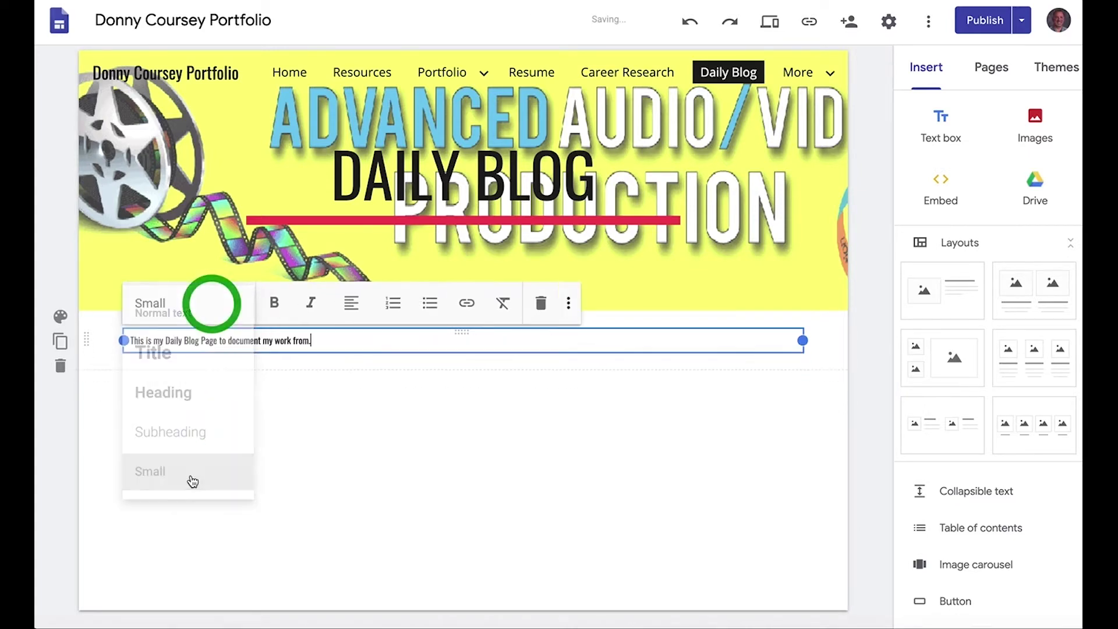
click(234, 304)
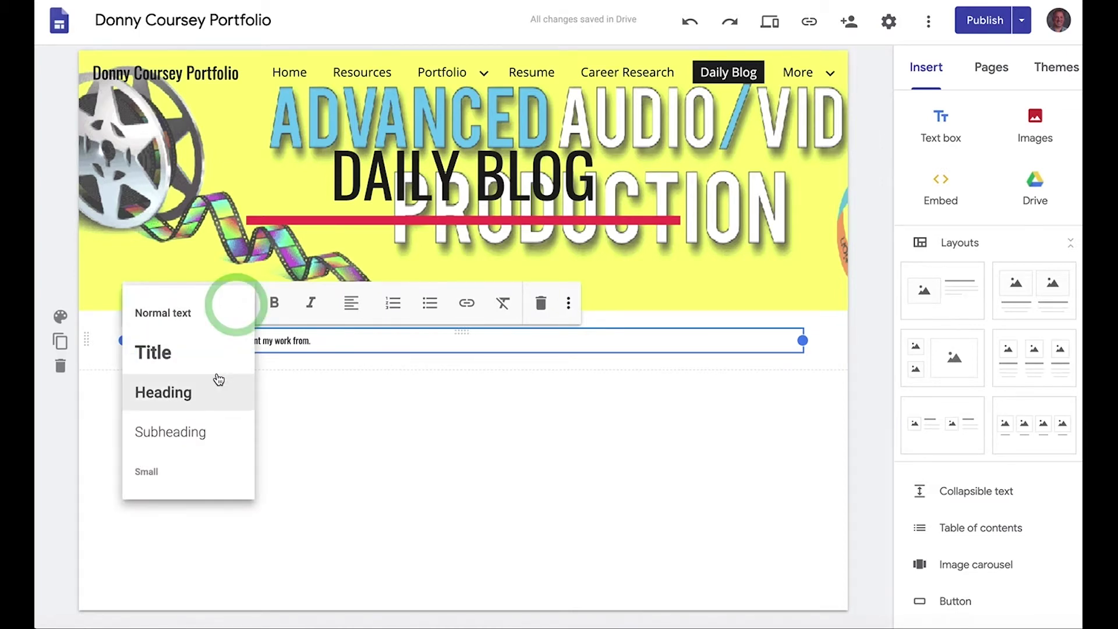
click(217, 354)
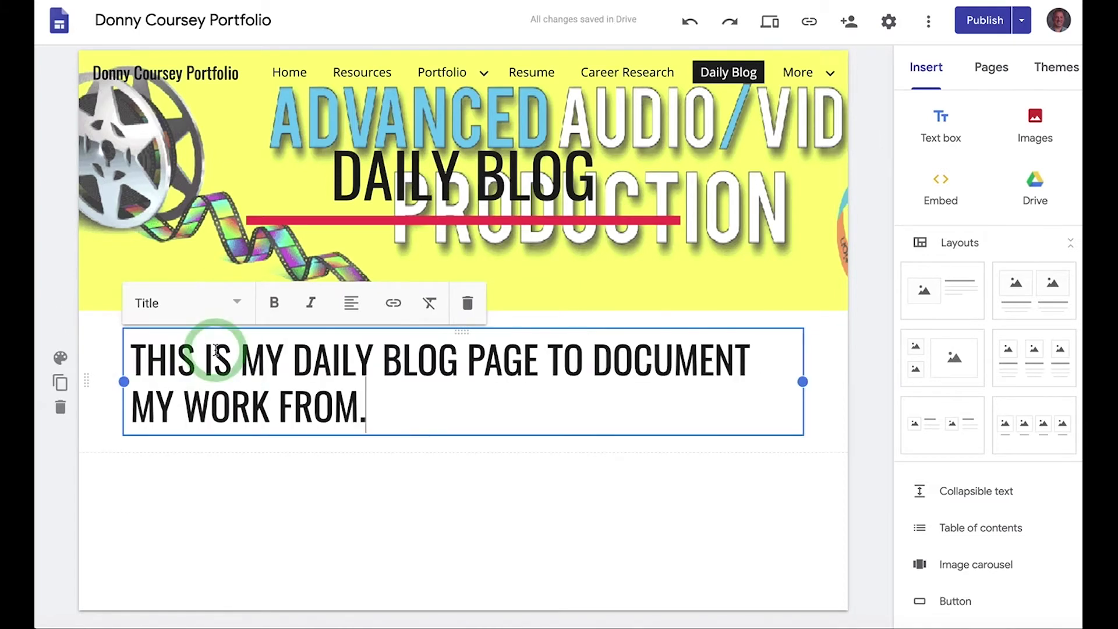
click(224, 307)
click(215, 384)
click(224, 312)
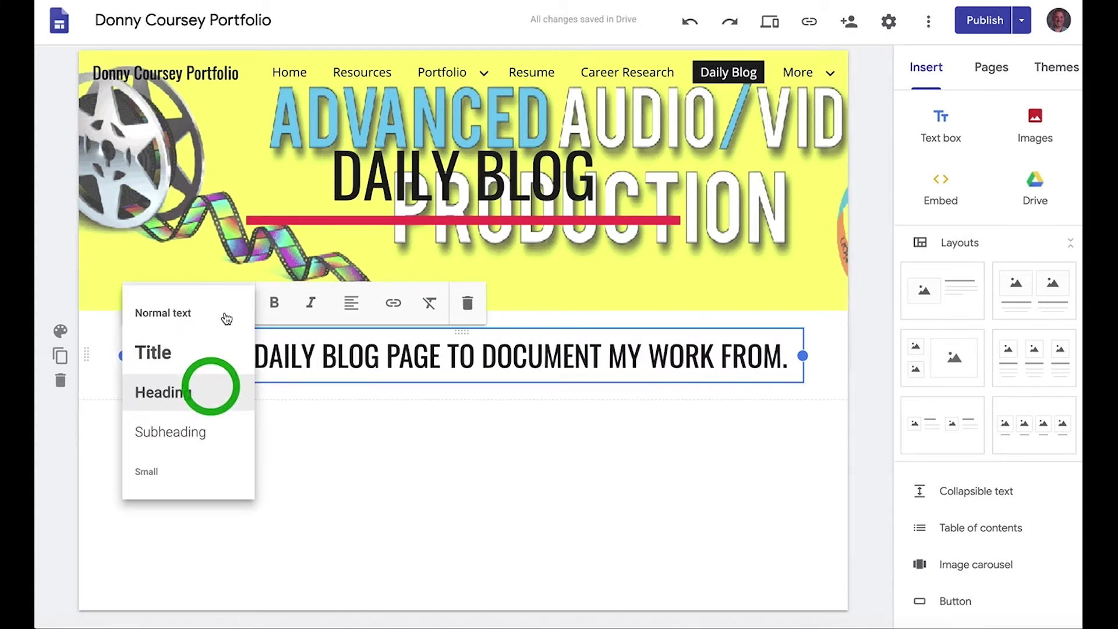
click(208, 433)
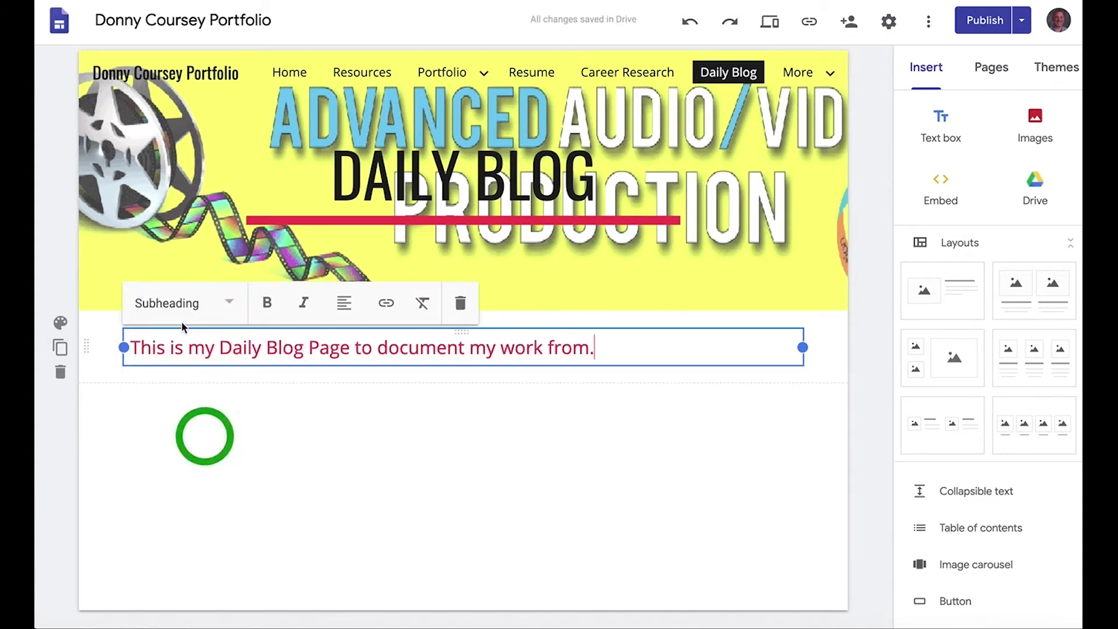
click(219, 307)
click(187, 389)
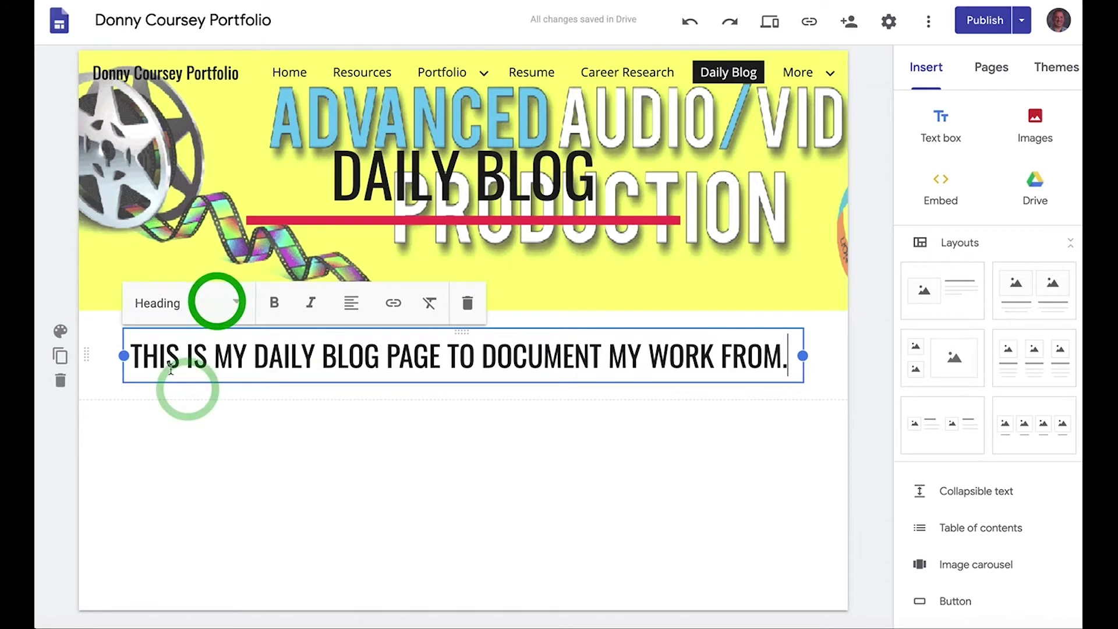
click(60, 331)
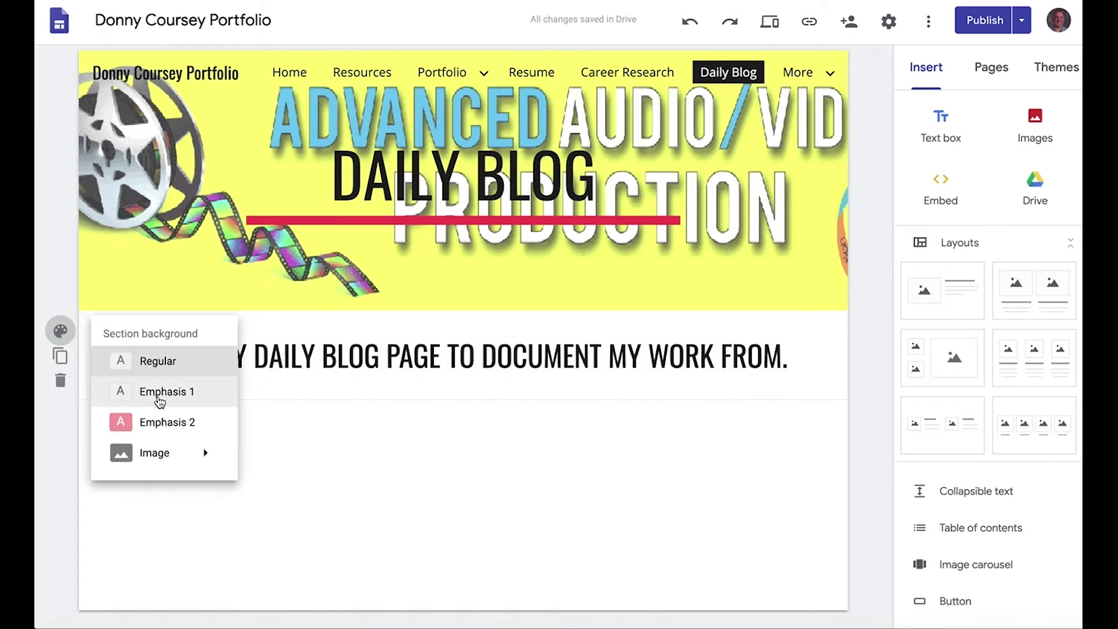
Step: Set the heading section's background to red Emphasis 2 after briefly trying grey Emphasis 1
click(158, 395)
click(60, 331)
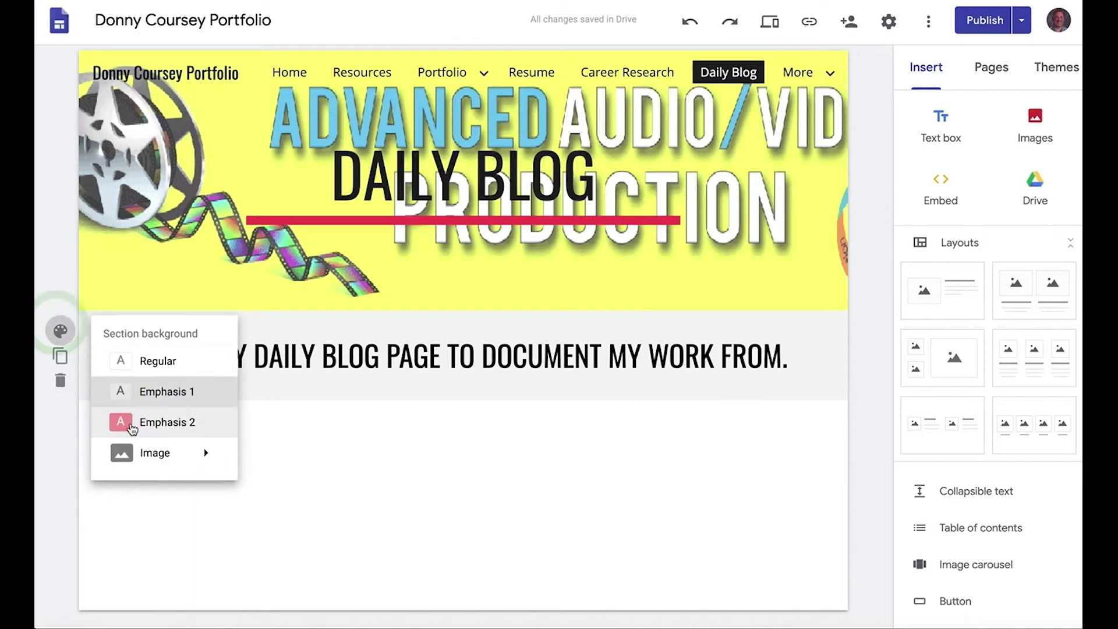
click(134, 427)
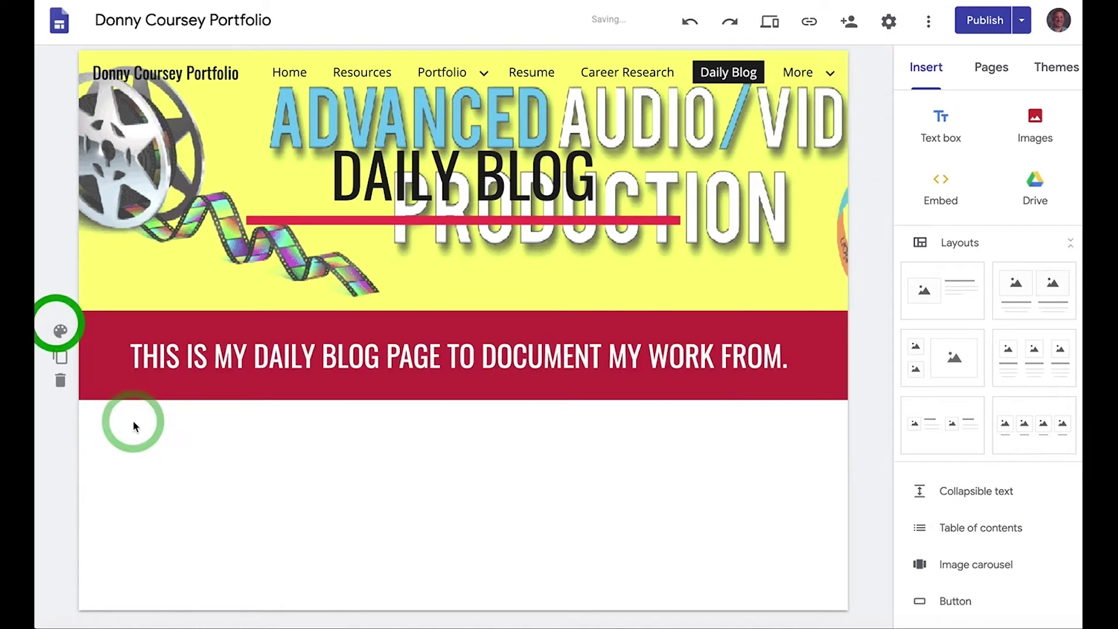
click(60, 330)
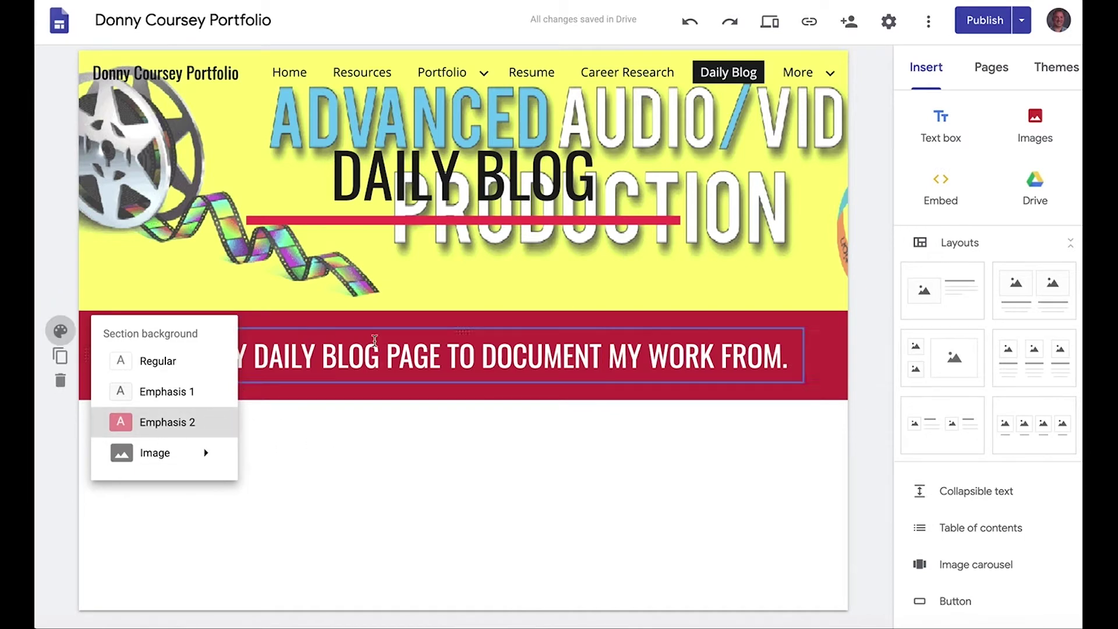
click(420, 459)
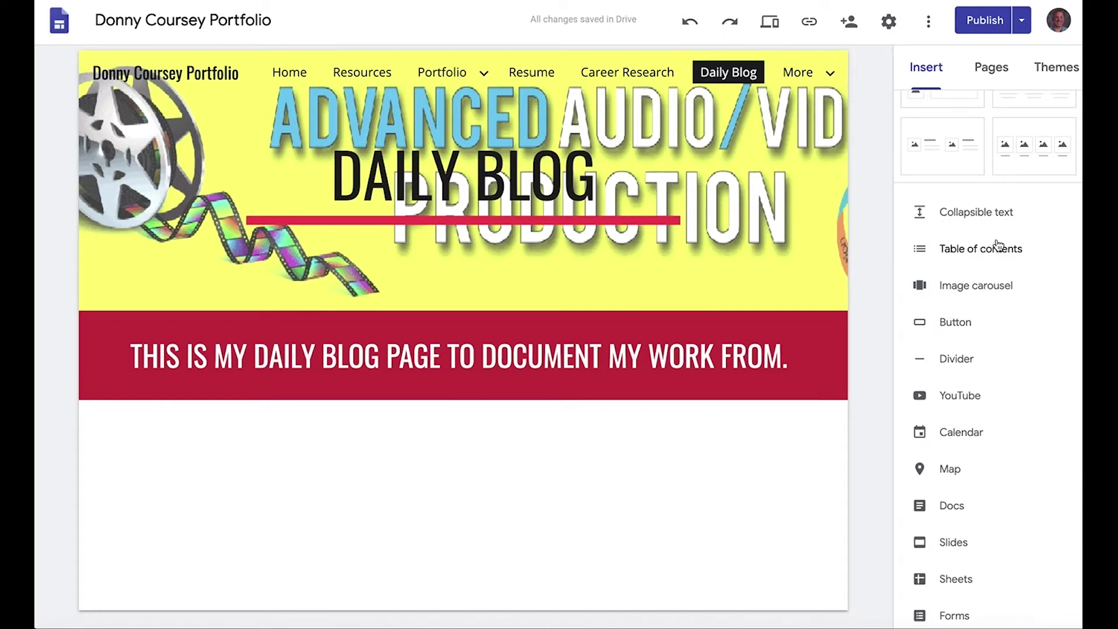
Step: Insert a Collapsible text block below the banner, toggling its Collapsible setting off and back on
scroll(1008, 262, up, 5)
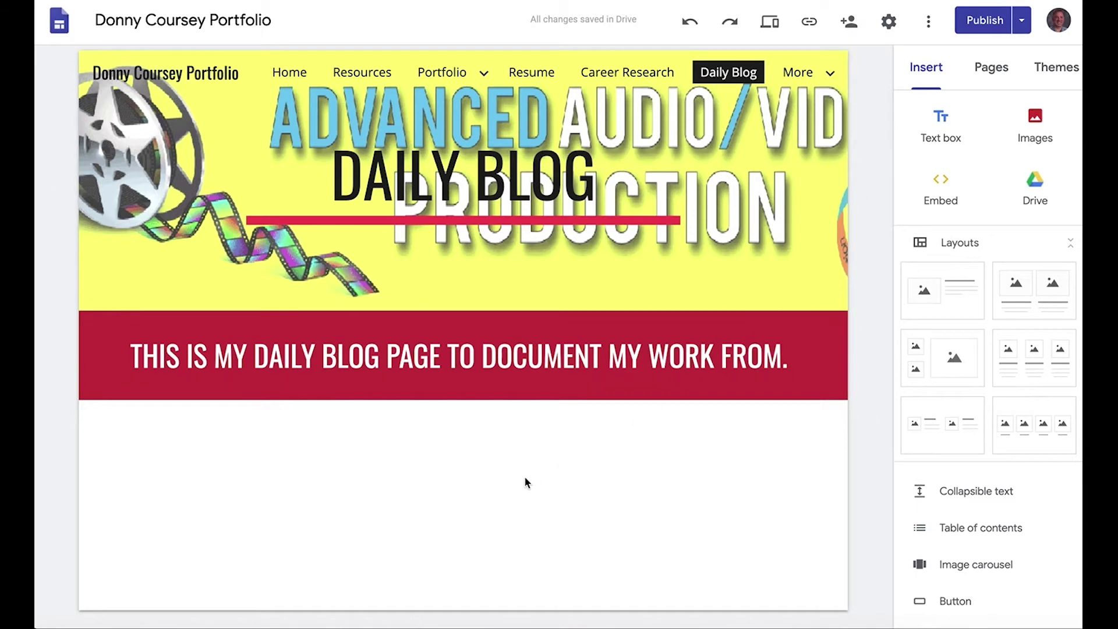
scroll(961, 326, down, 3)
click(967, 326)
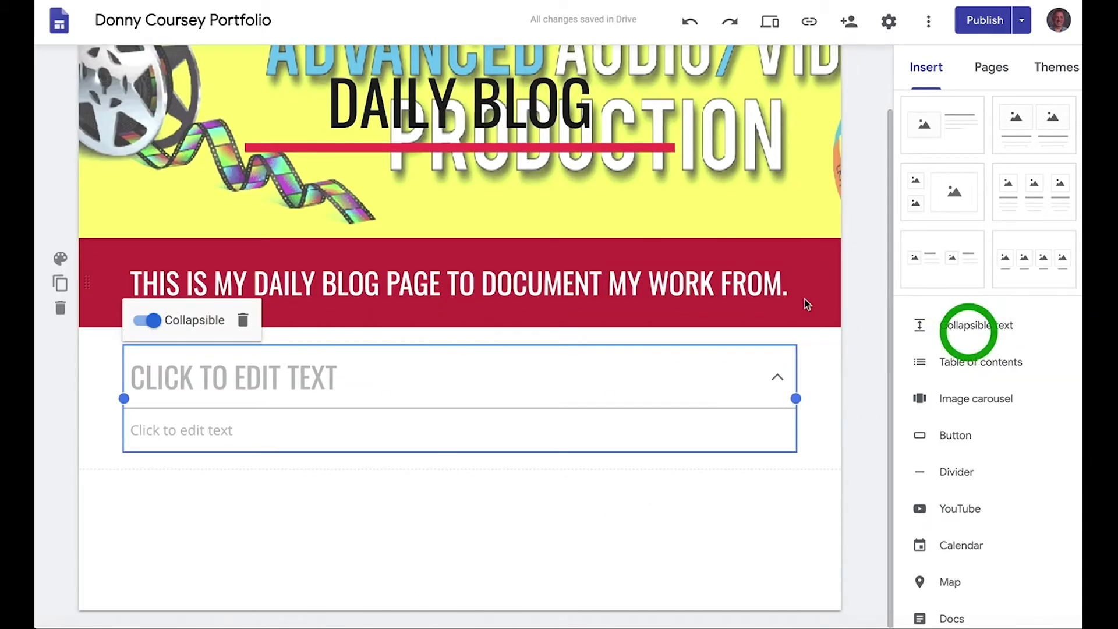
click(257, 379)
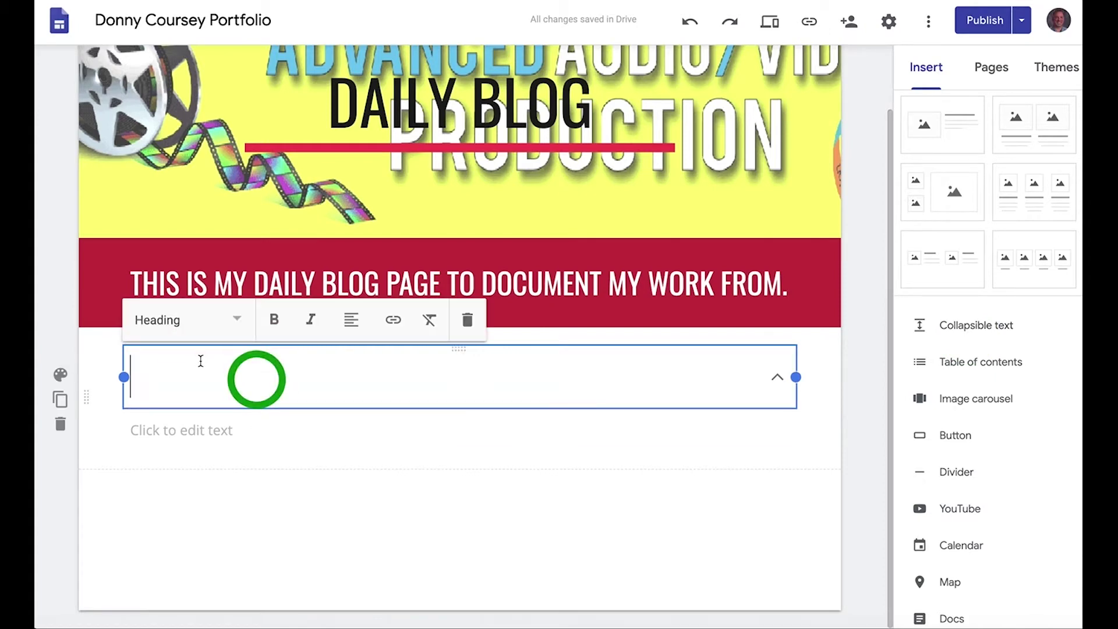
click(209, 504)
click(201, 411)
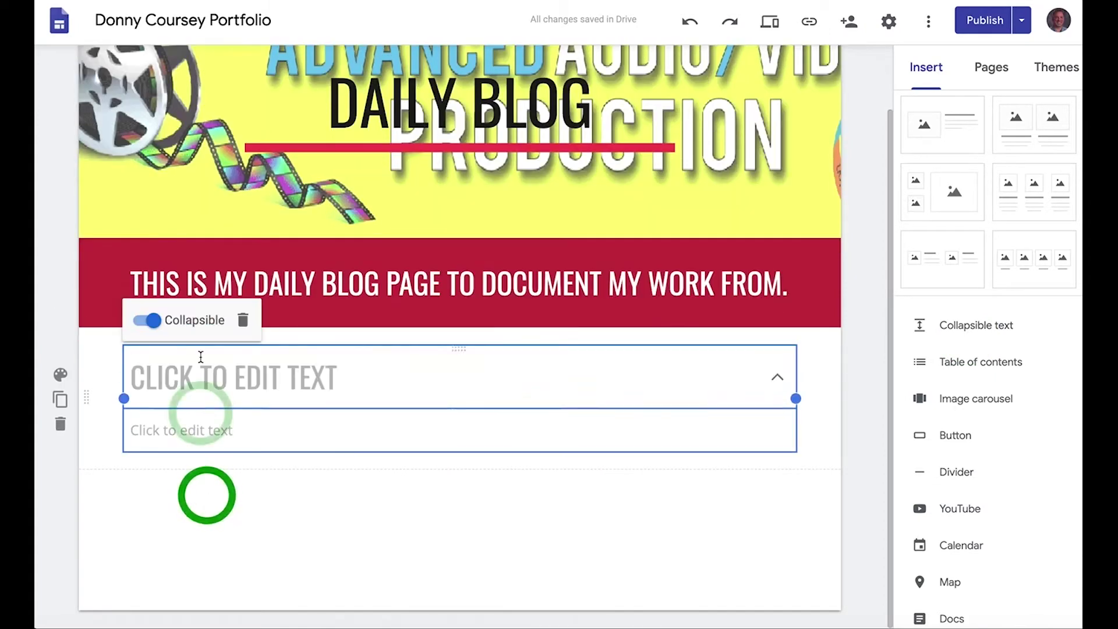
click(151, 322)
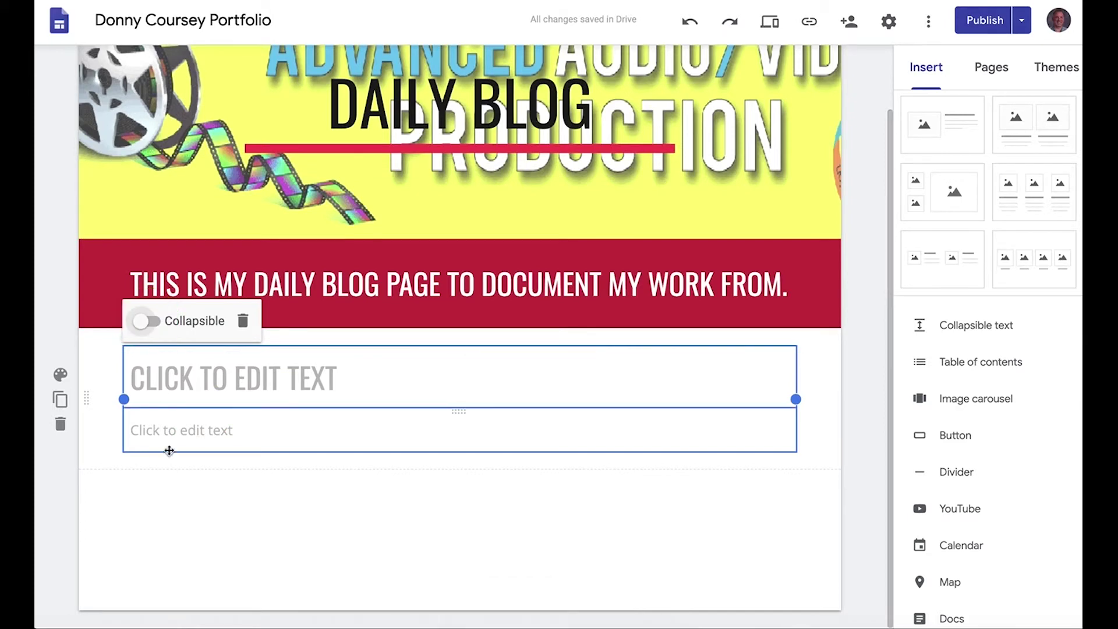
click(150, 321)
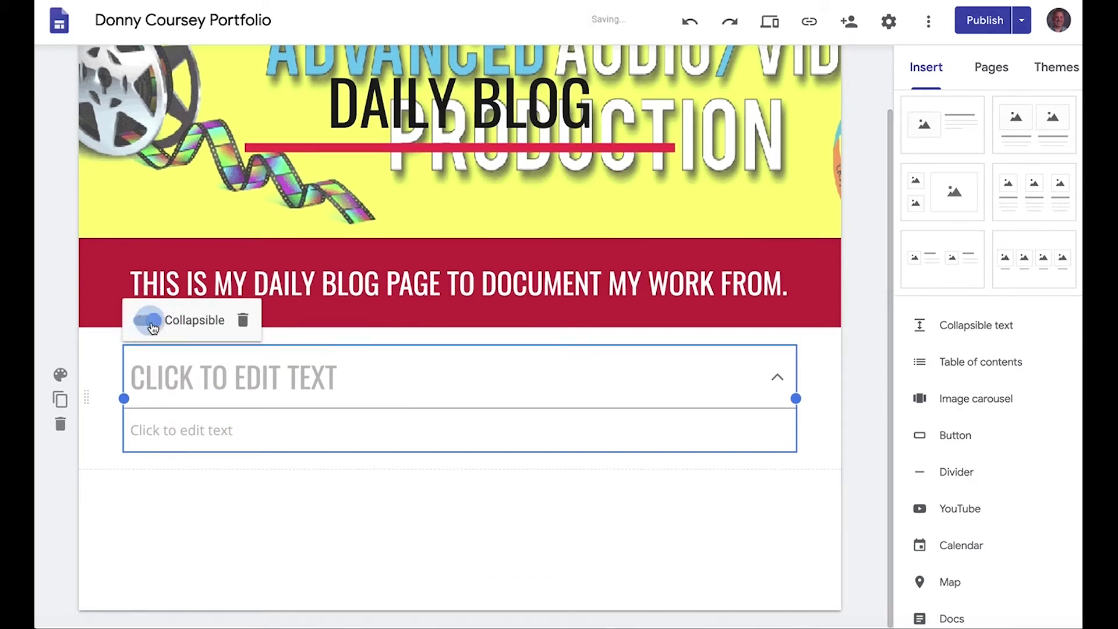
Step: Enter 3/23/20 as the collapsible block's heading
click(209, 378)
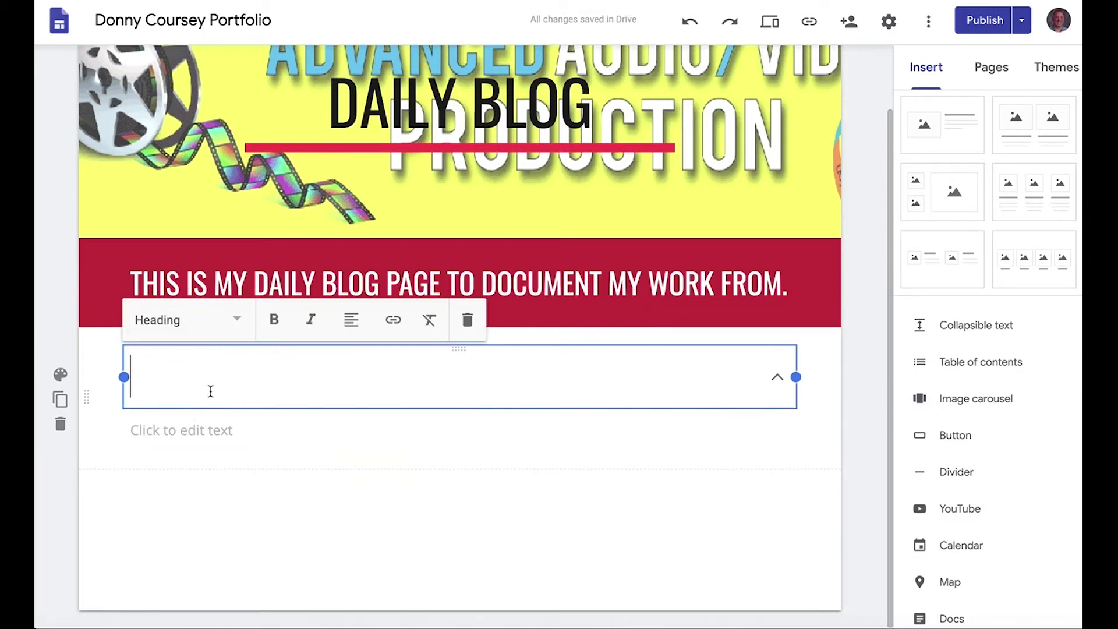
text(3/3)
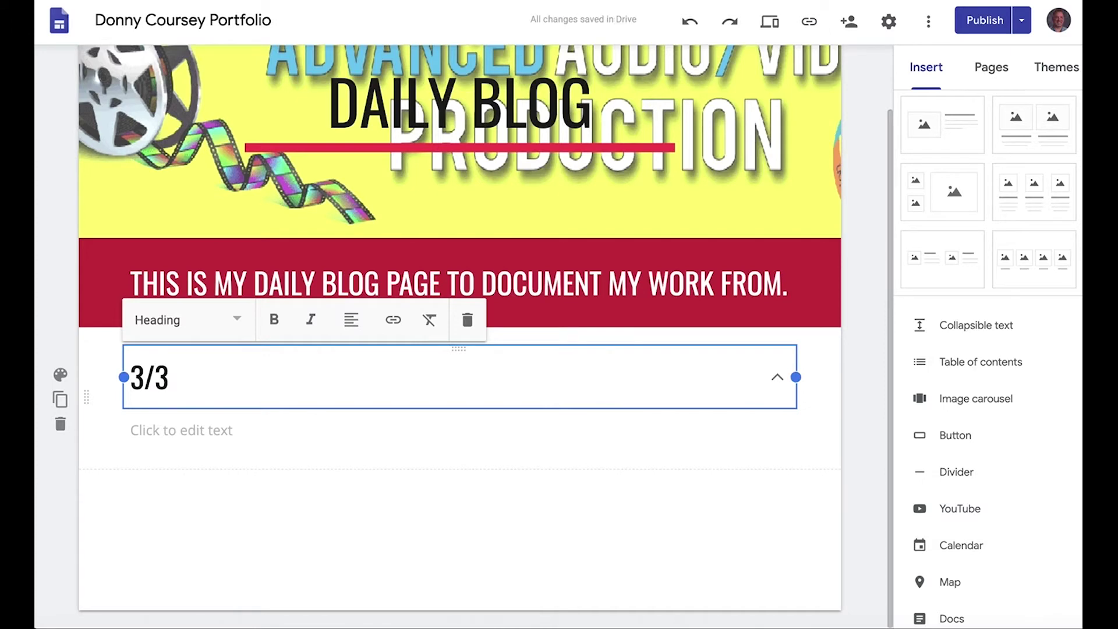
key(BackSpace)
text(23/20)
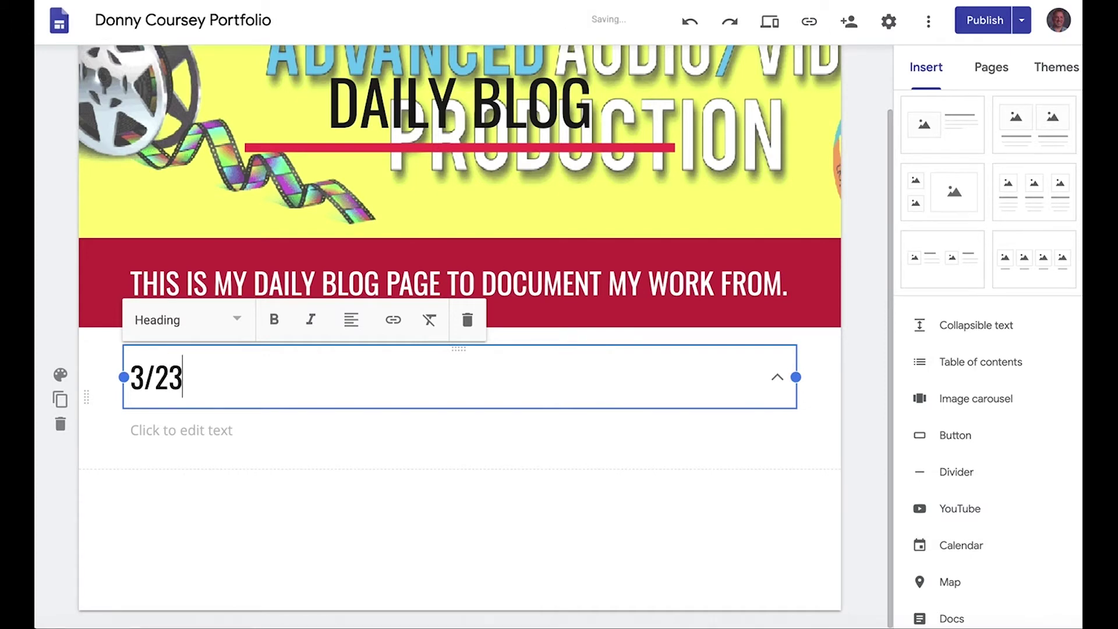
click(266, 424)
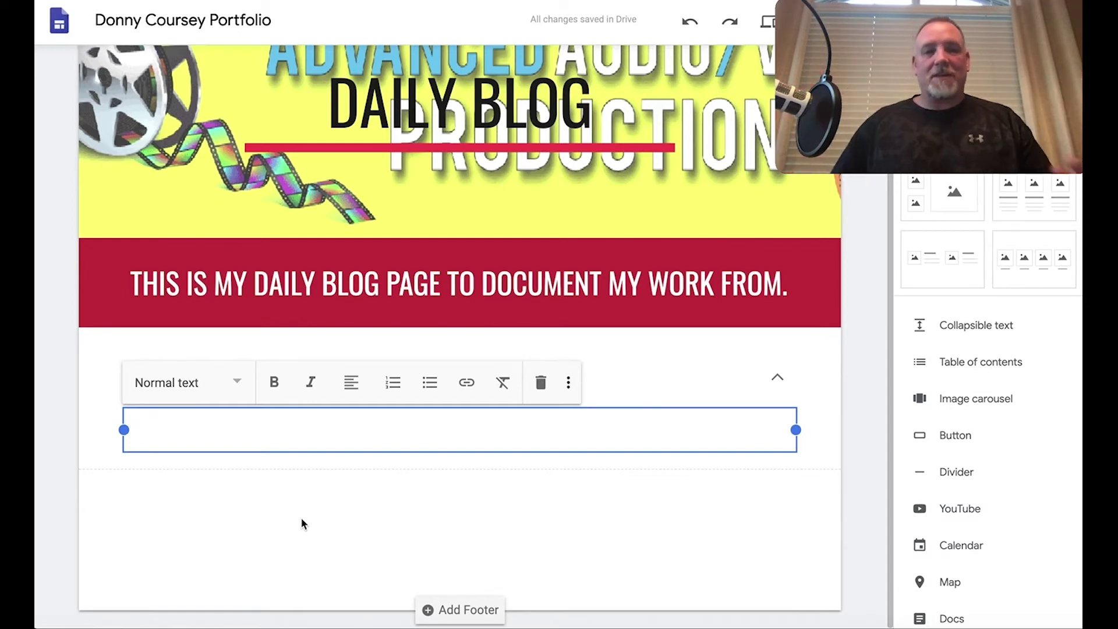
Step: Write 'Today I learned about building a blog page.' in the 3/23/20 body and expand it to check
click(263, 508)
click(221, 459)
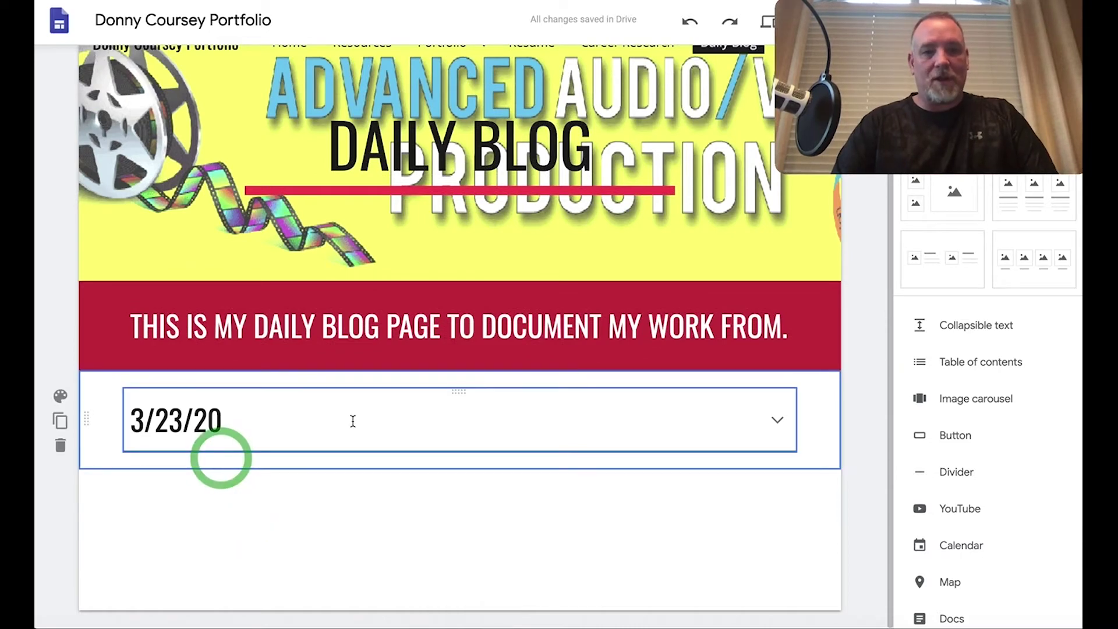
click(321, 444)
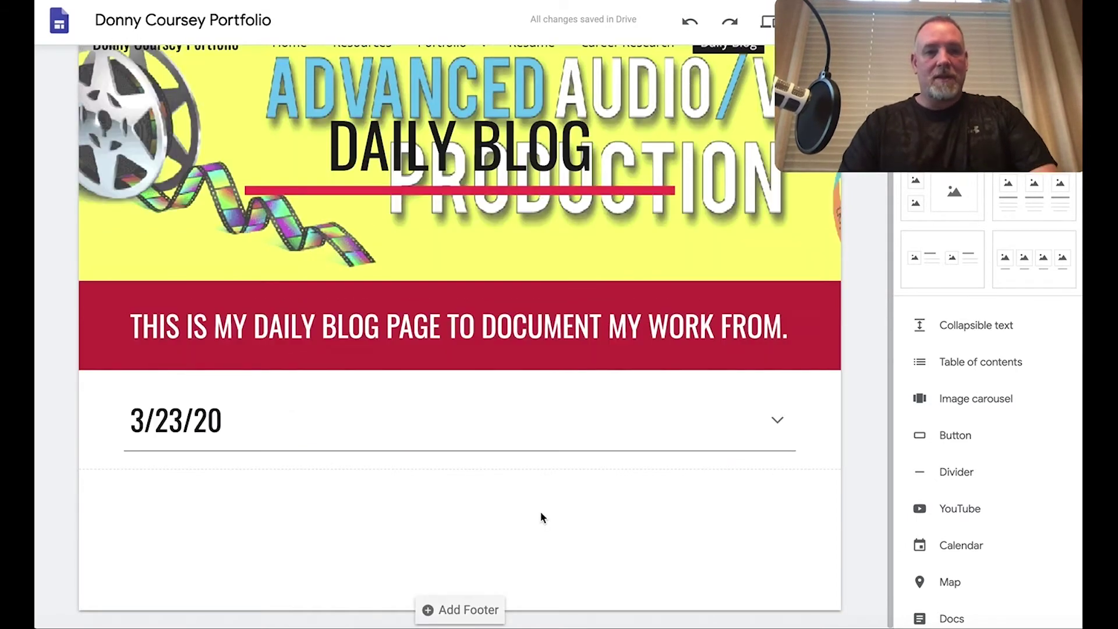
click(540, 512)
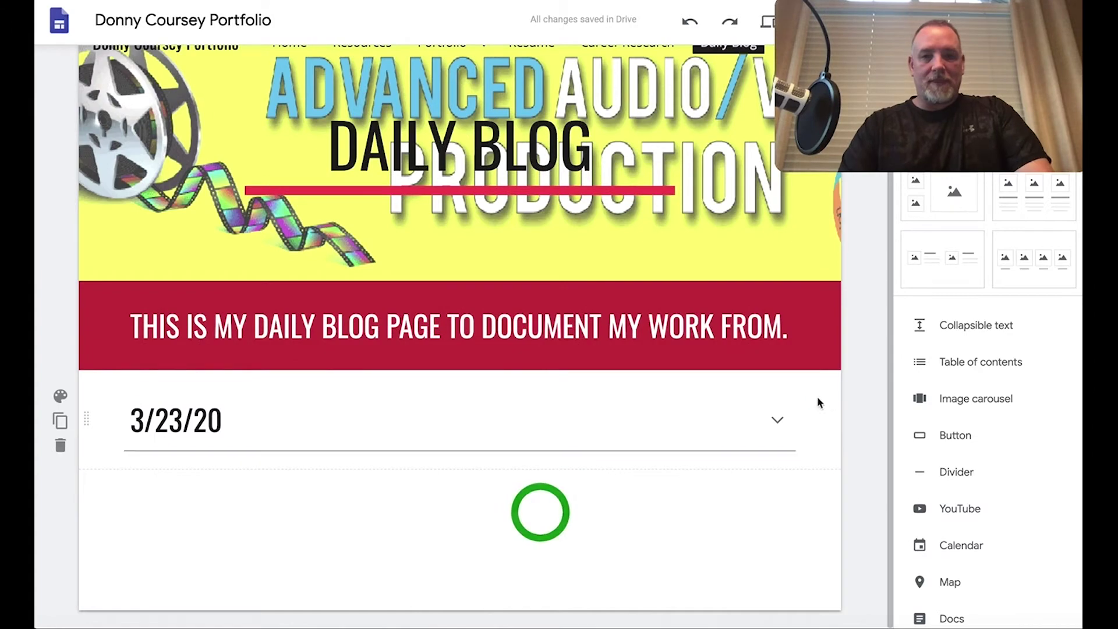
click(780, 421)
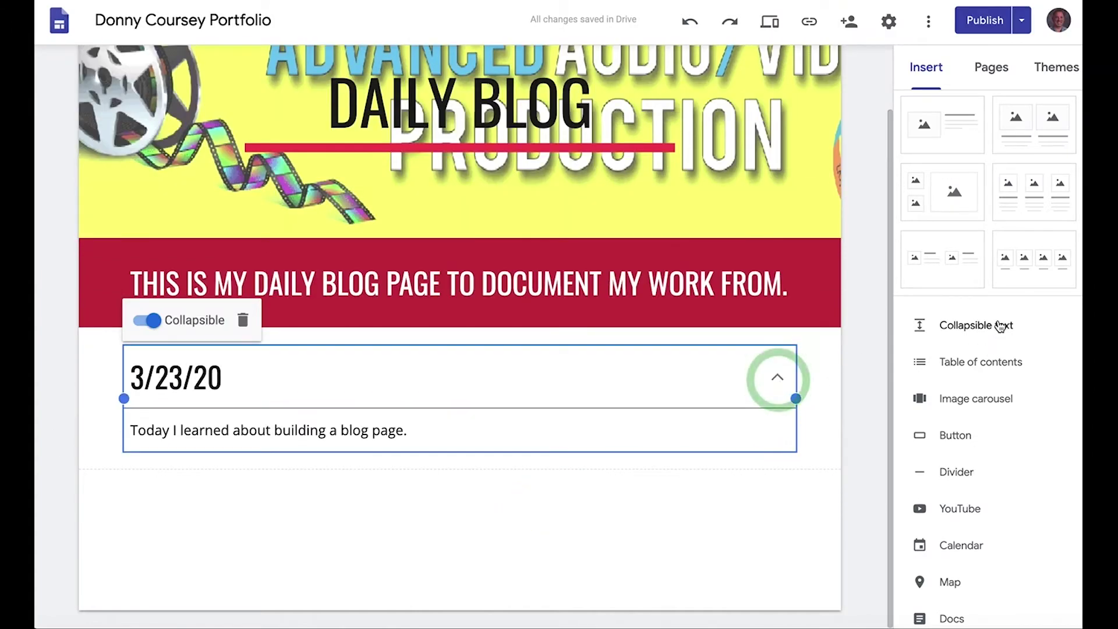
Step: Insert a second collapsible text block headed 3/24/20
click(968, 321)
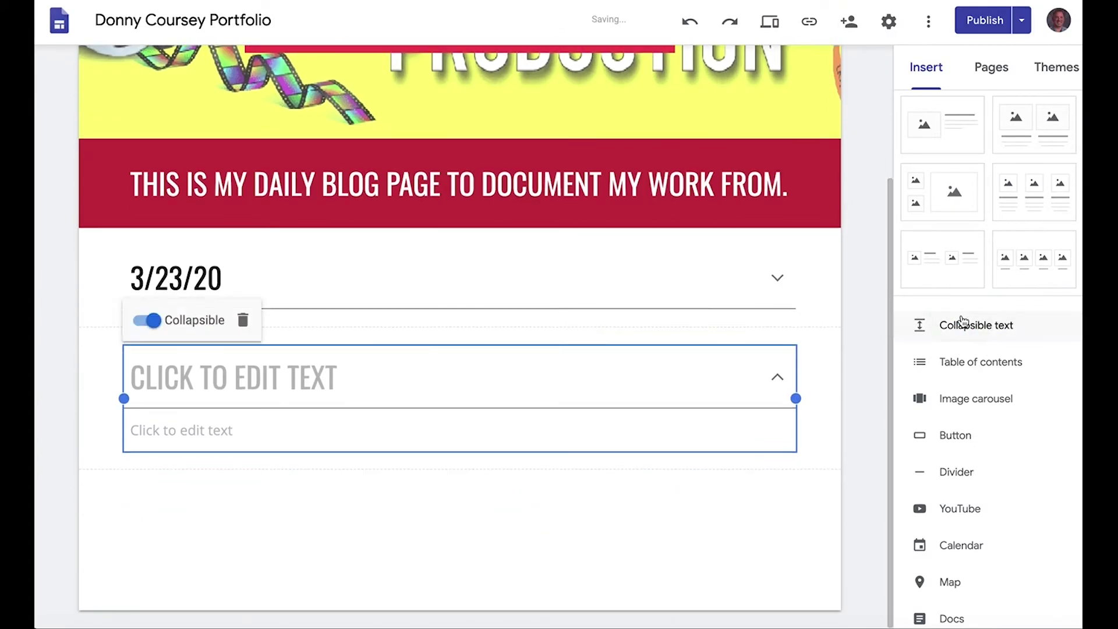
click(373, 380)
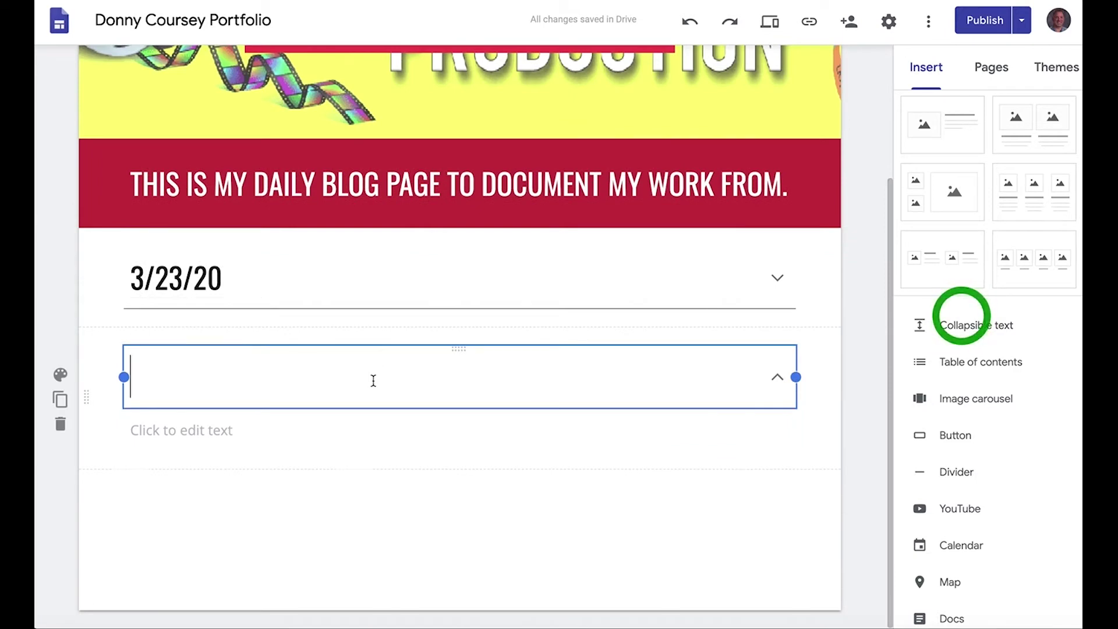
text(3/24/20)
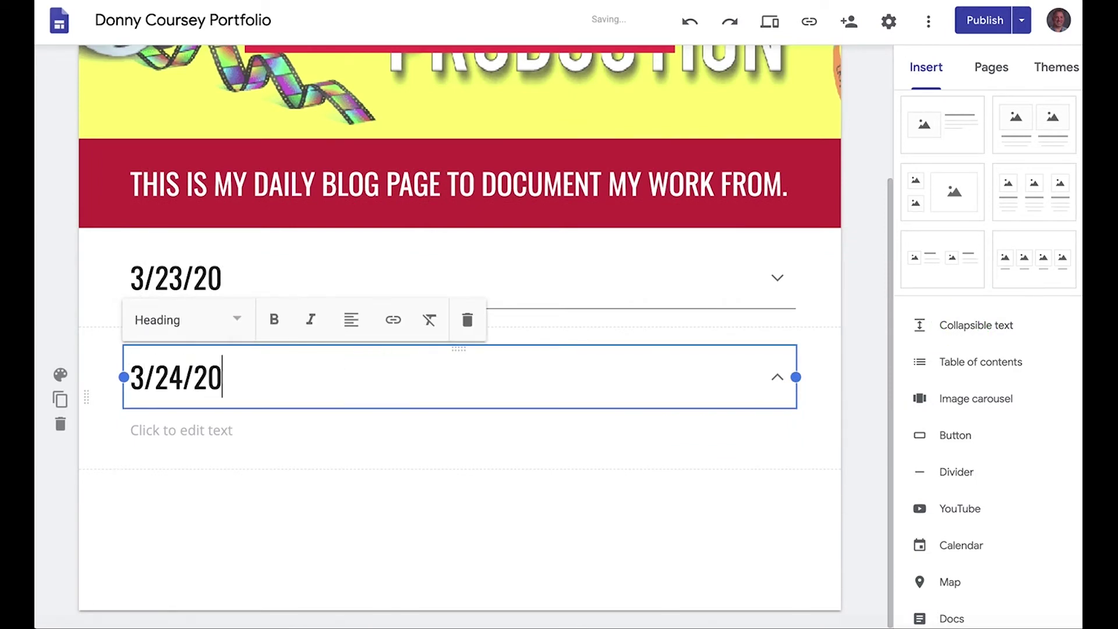
Step: Type 'Today, I learned how to create a portfolio page.', fix 'porfolio', and select 'portfolio page'
click(174, 430)
text(T)
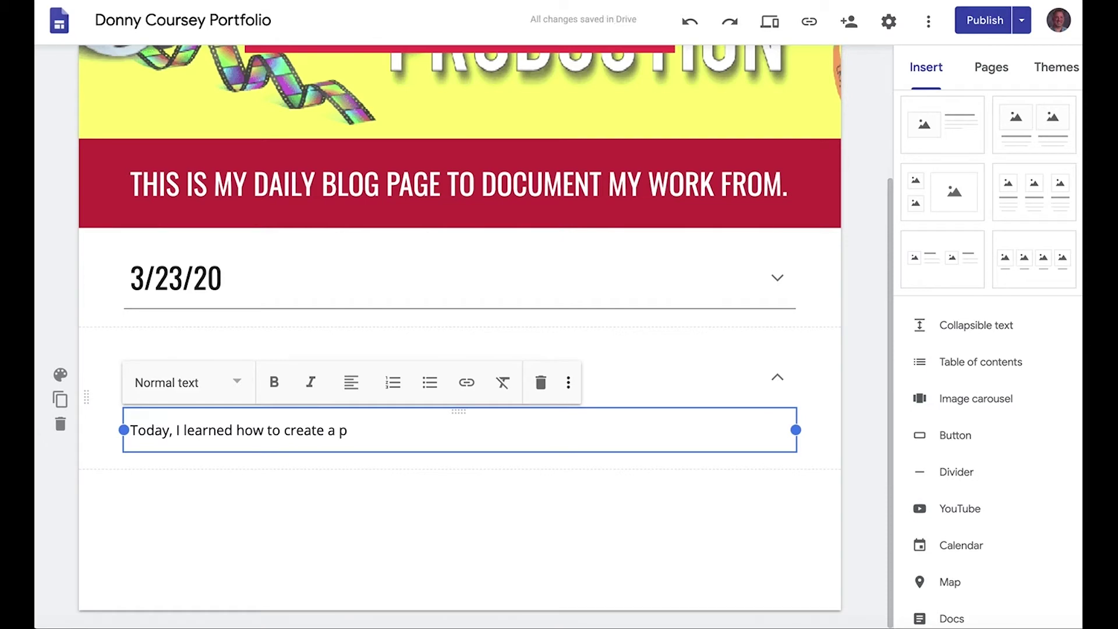
text(page.)
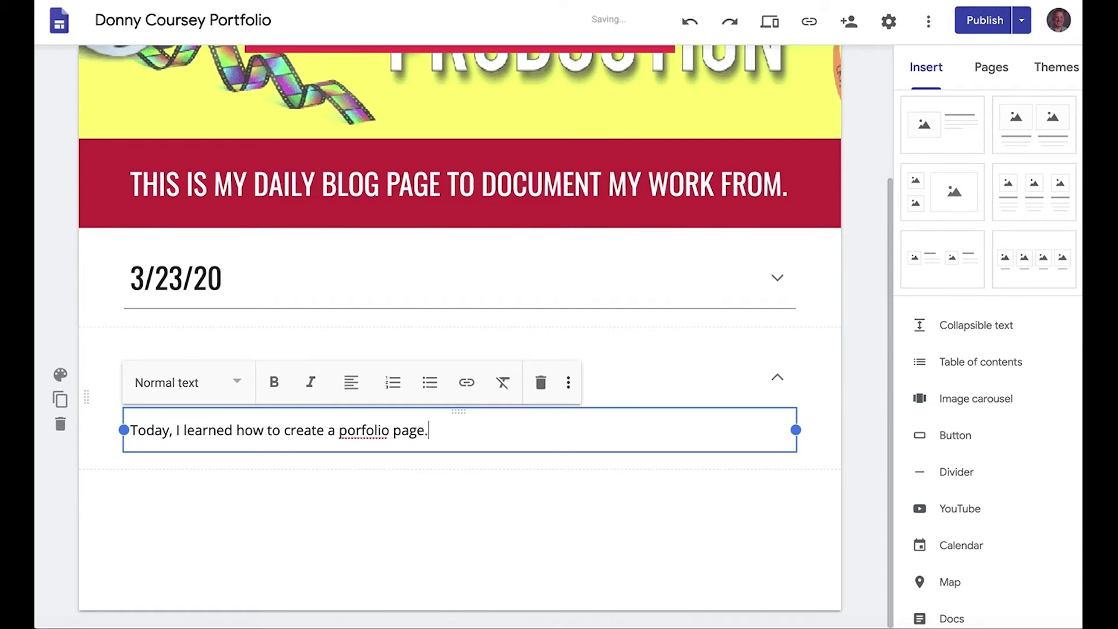
click(362, 430)
text(t)
drag(340, 430, 428, 425)
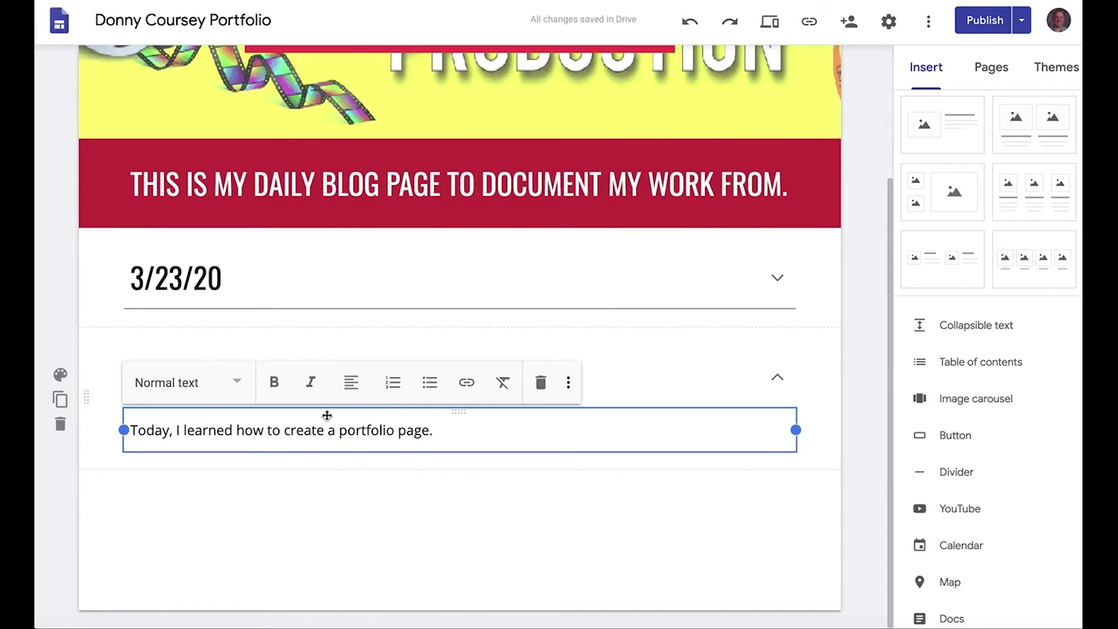
Step: Link 'portfolio page' to the site's Portfolio page and continue writing the 3/24/20 entry
click(470, 384)
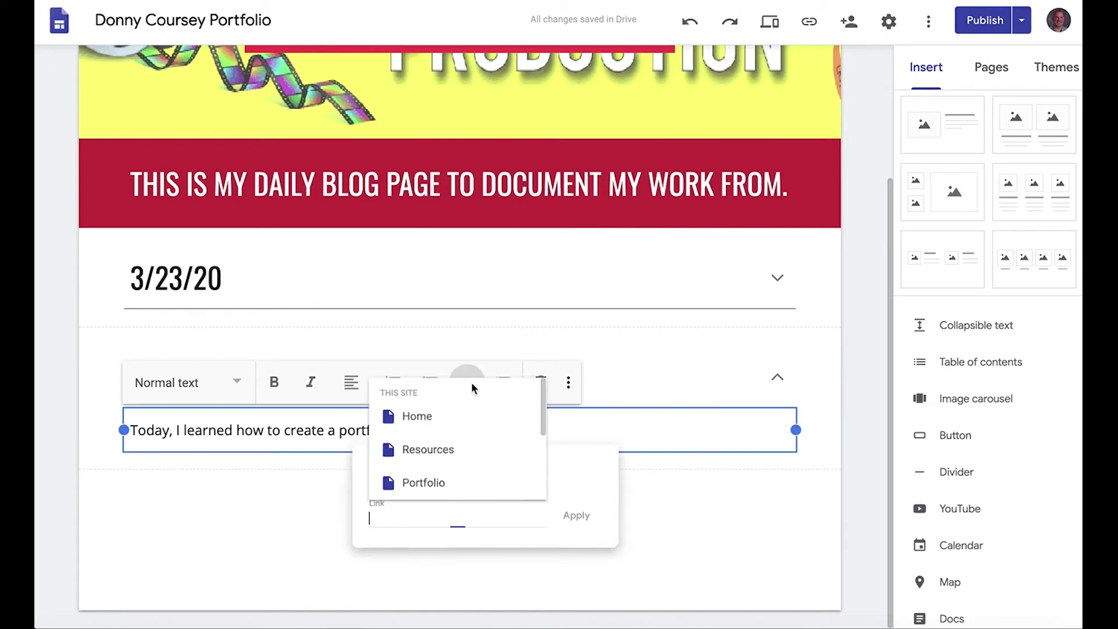
scroll(441, 456, down, 1)
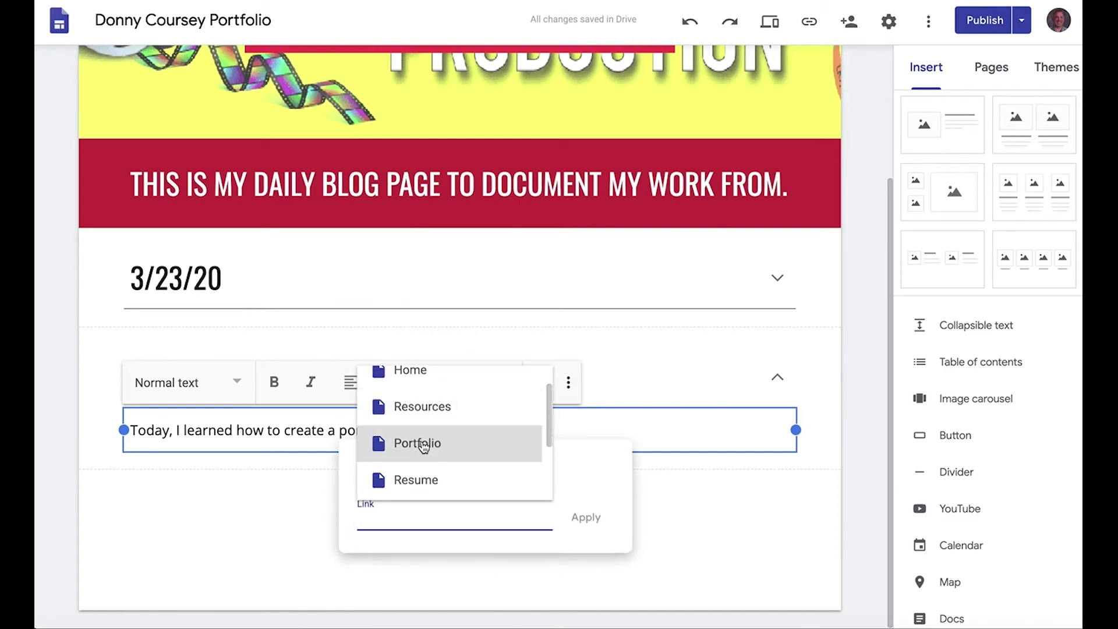
click(422, 444)
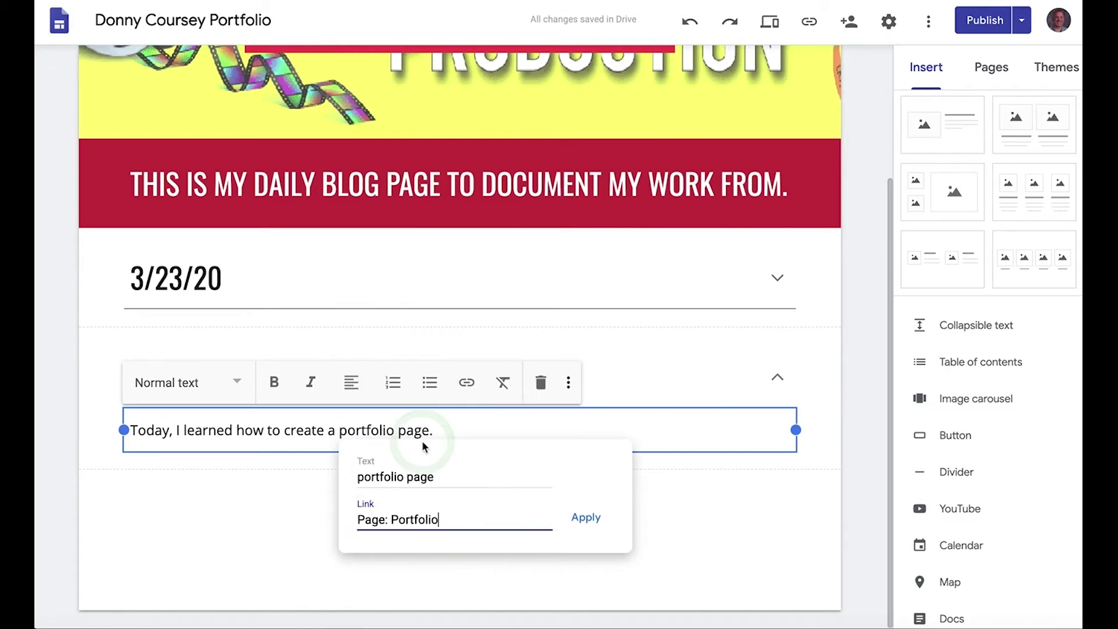
click(599, 522)
click(498, 435)
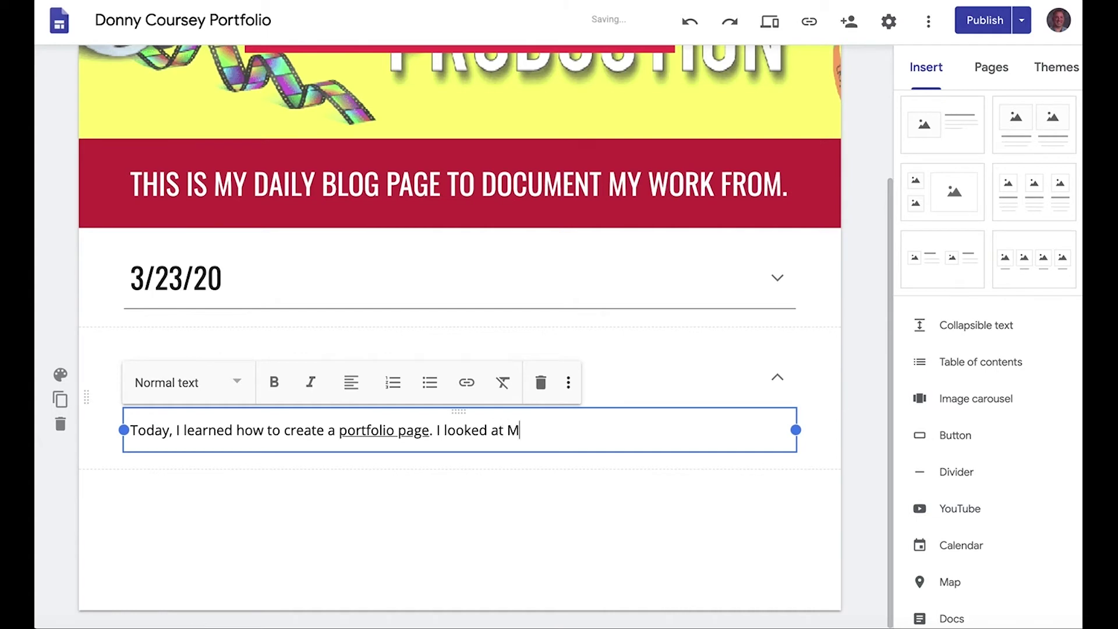
text(folio Page to get ideas.)
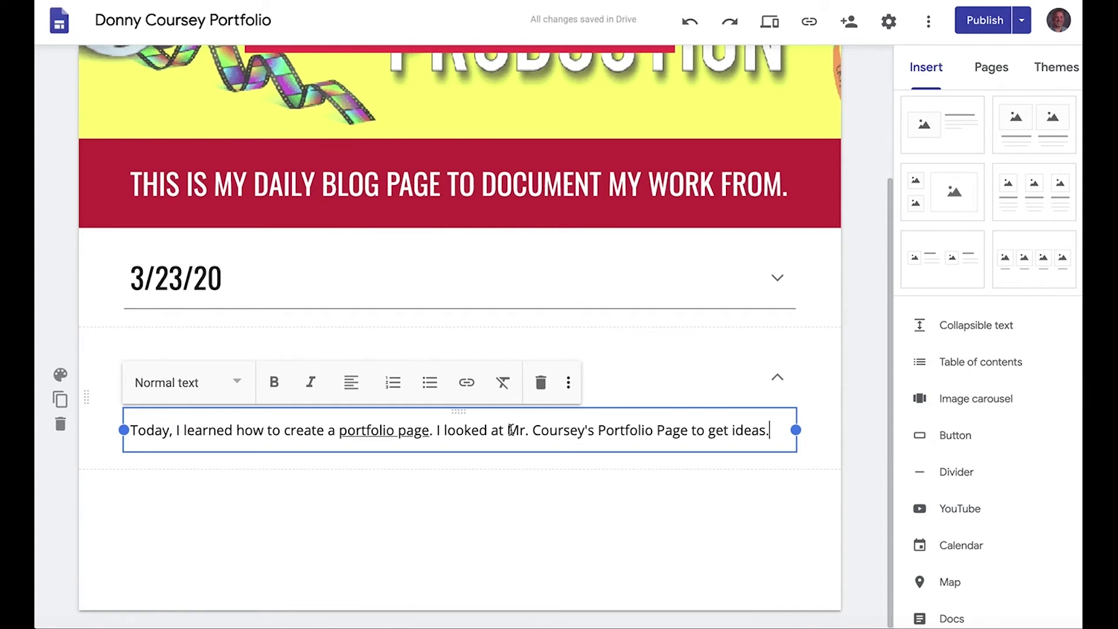
Step: Link the added portfolio page phrase to the instructor's portfolio page URL copied from the browser
drag(510, 430, 682, 431)
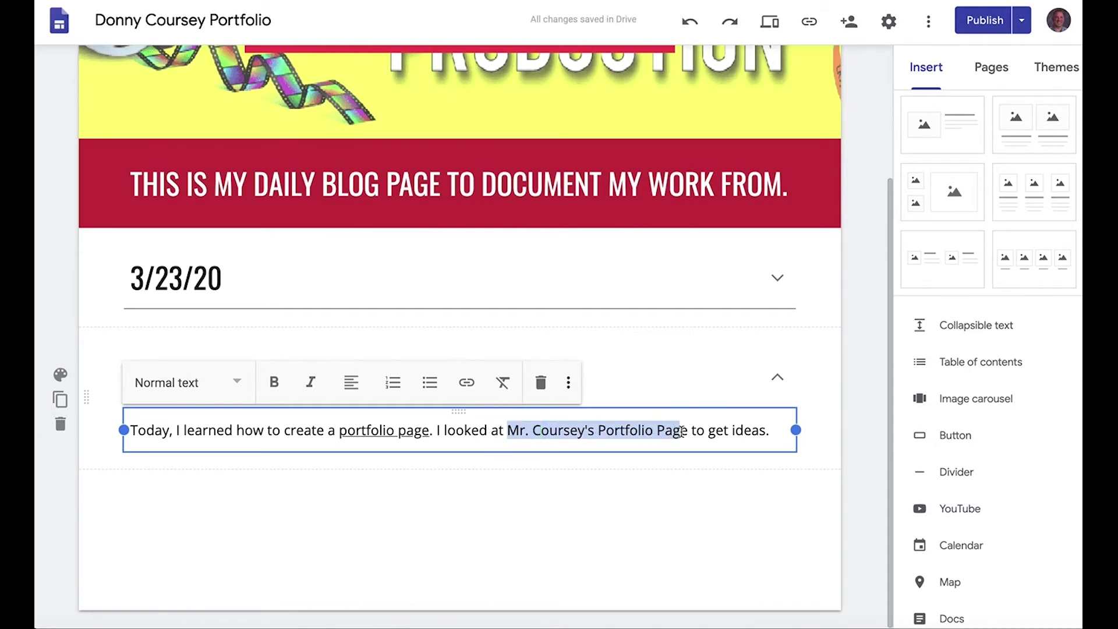
click(468, 384)
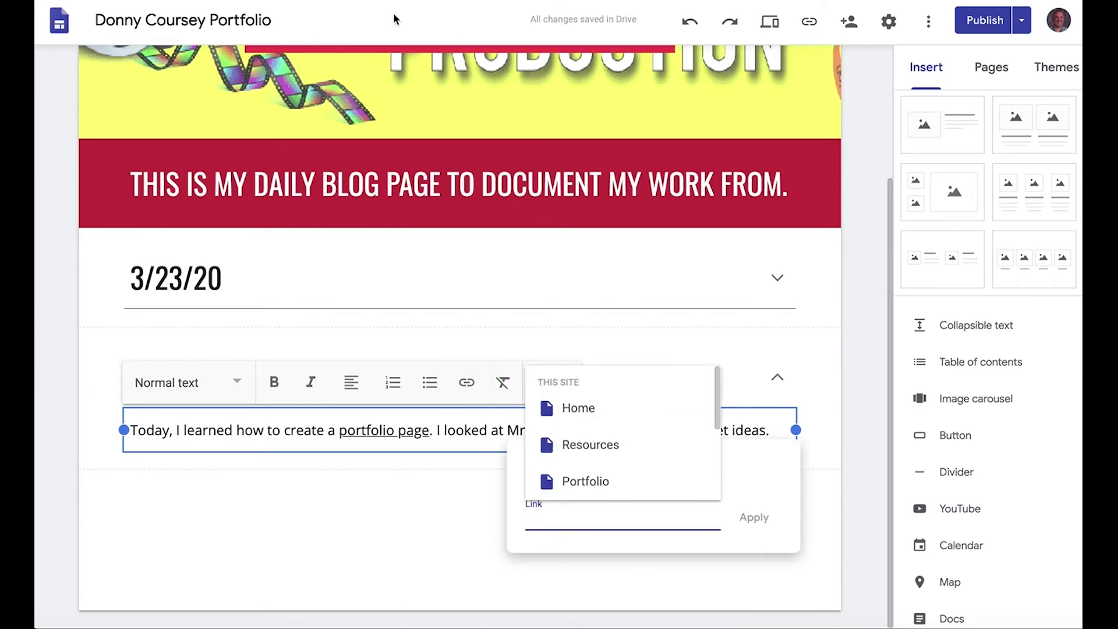
click(324, 47)
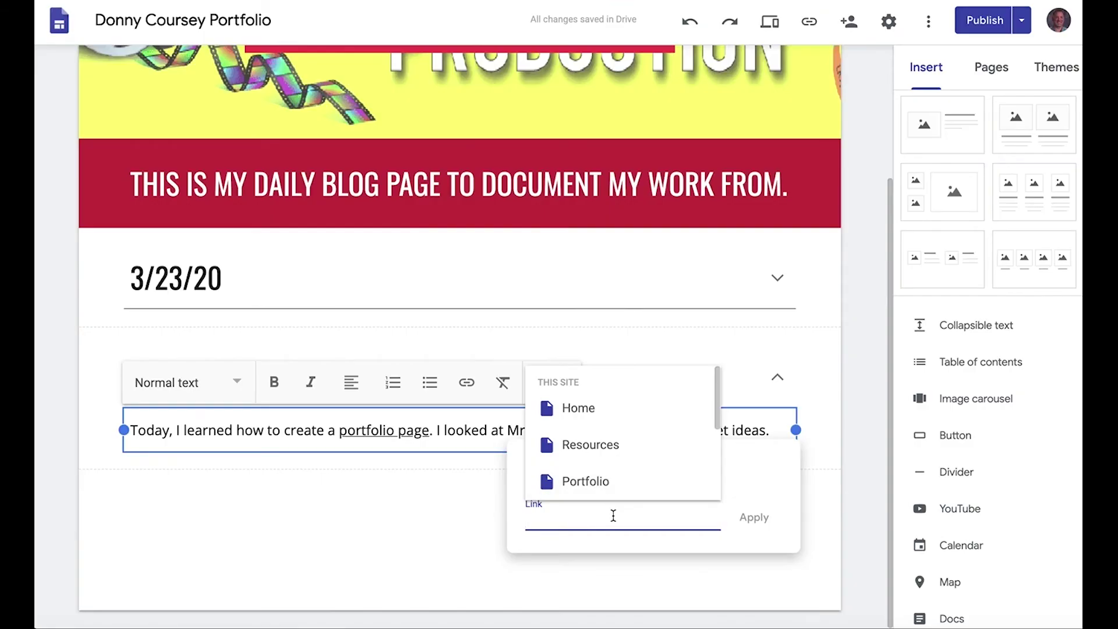
key(ctrl+v)
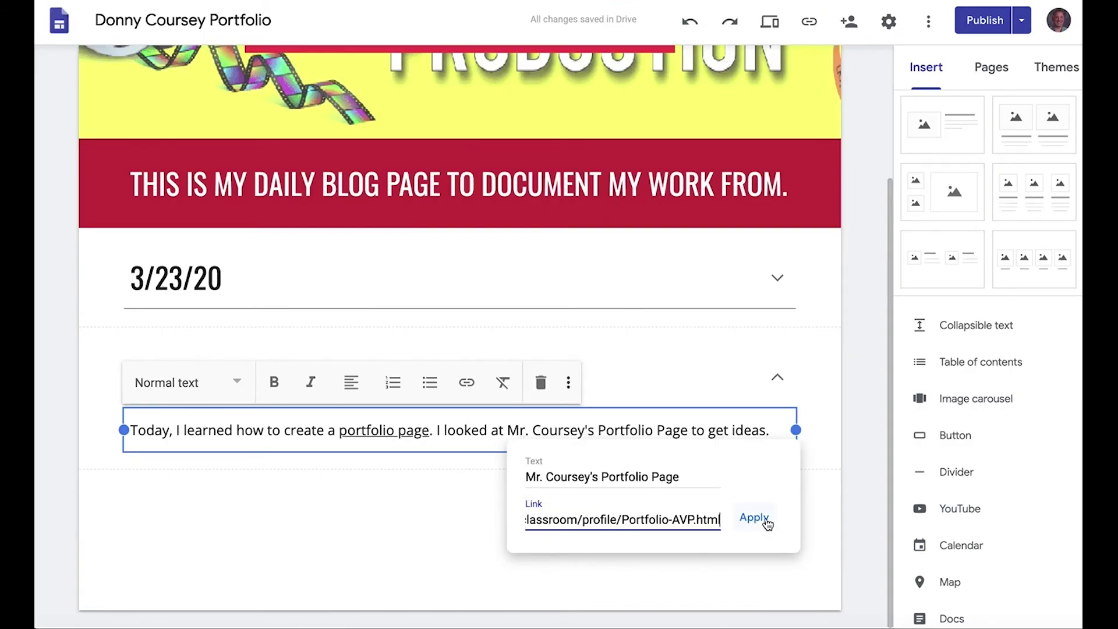
click(755, 518)
click(615, 500)
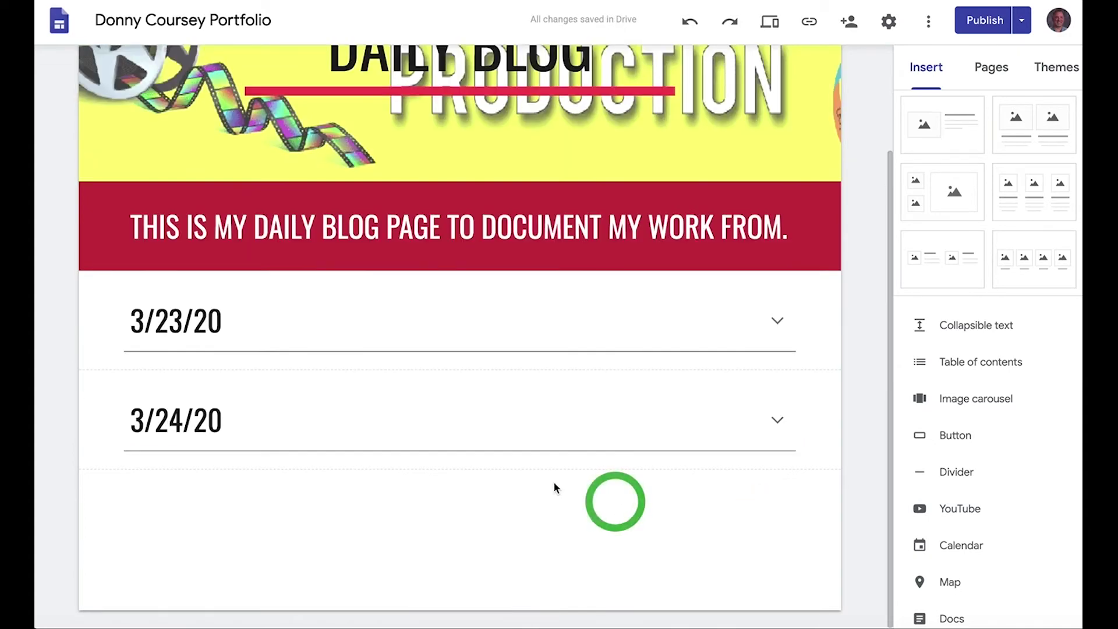
Step: Copy the Website Portfolio Assignment - Overview video's URL from your YouTube channel
scroll(942, 424, down, 1)
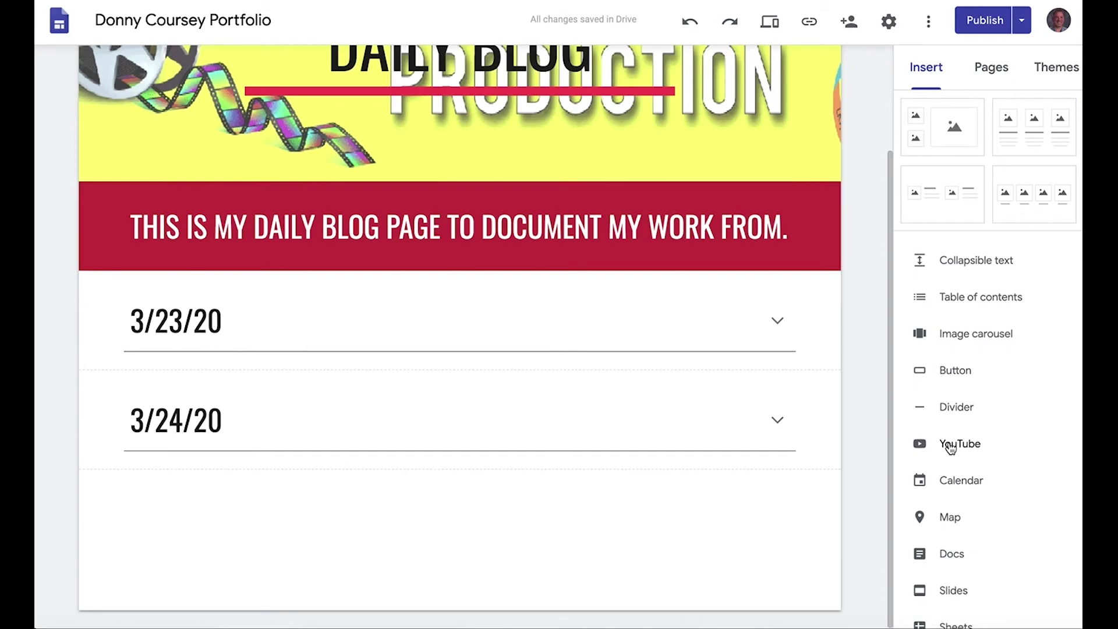
click(950, 445)
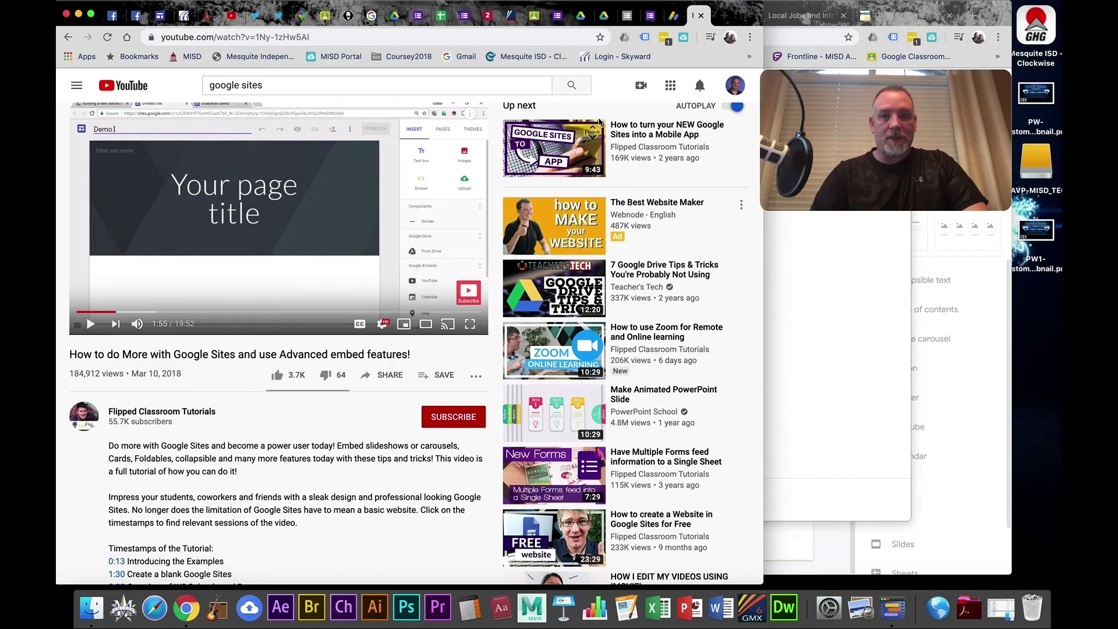
click(735, 85)
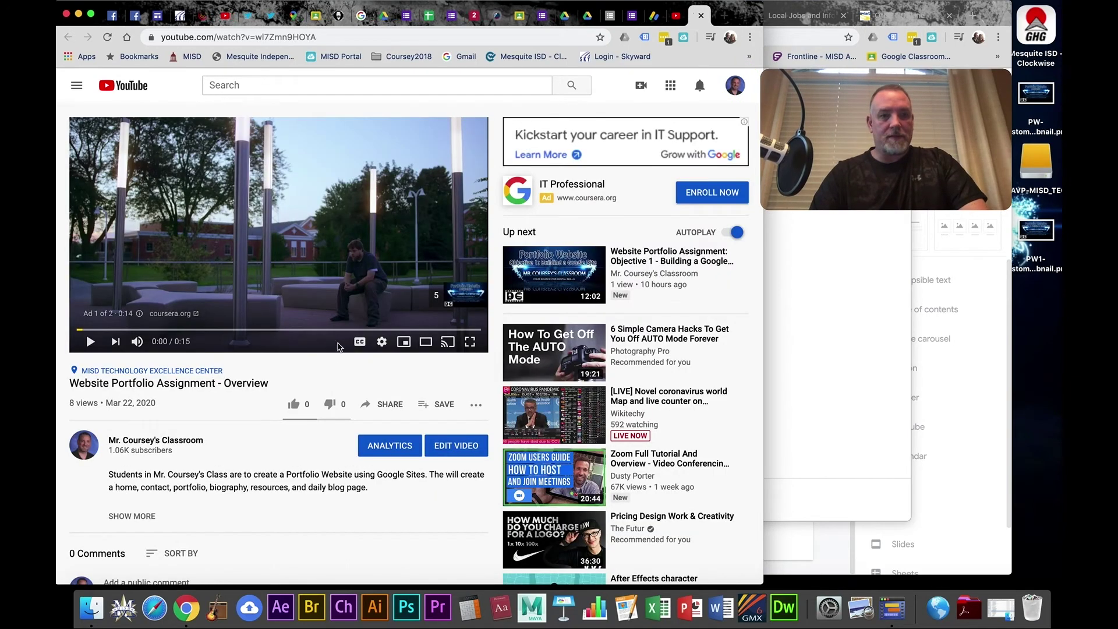
click(308, 38)
key(super+c)
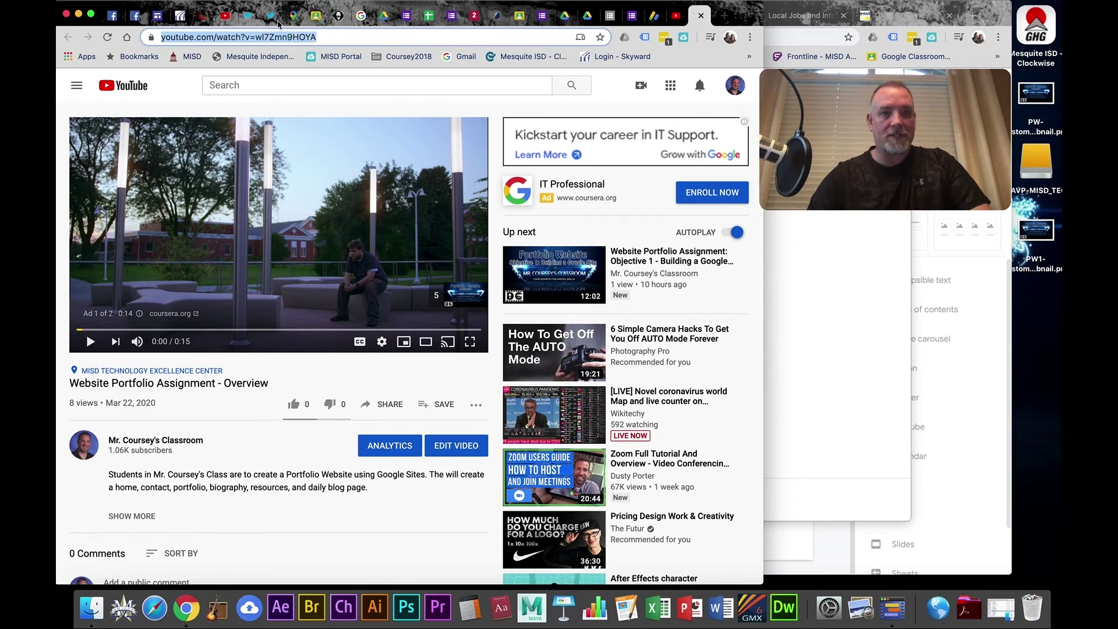
click(826, 253)
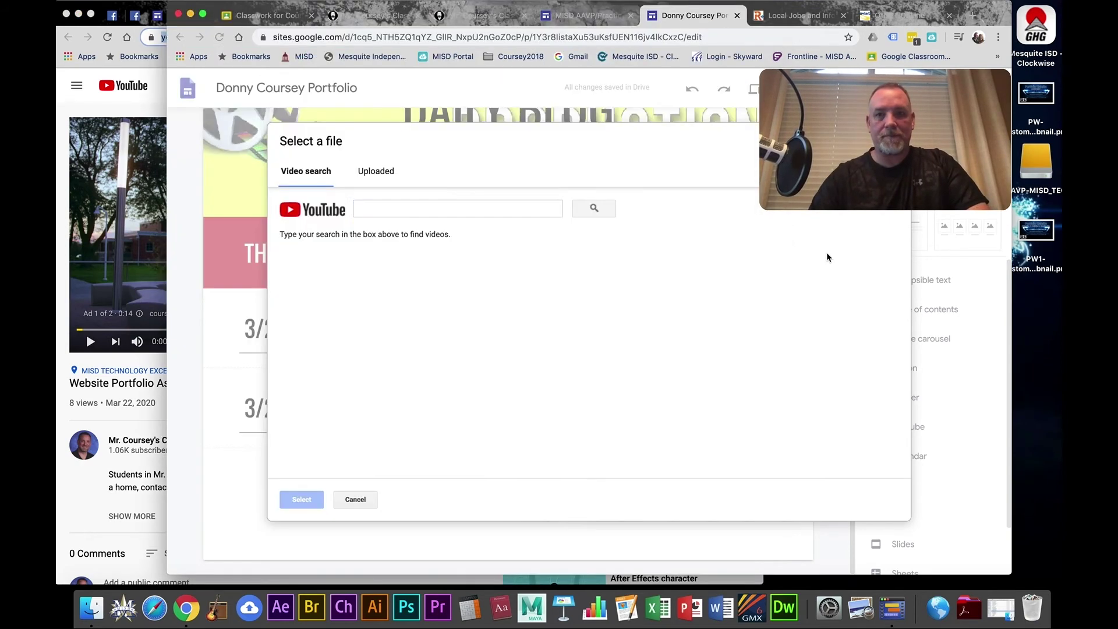
Step: Search the pasted YouTube URL and embed the Website Portfolio Assignment - Overview video
key(super+v)
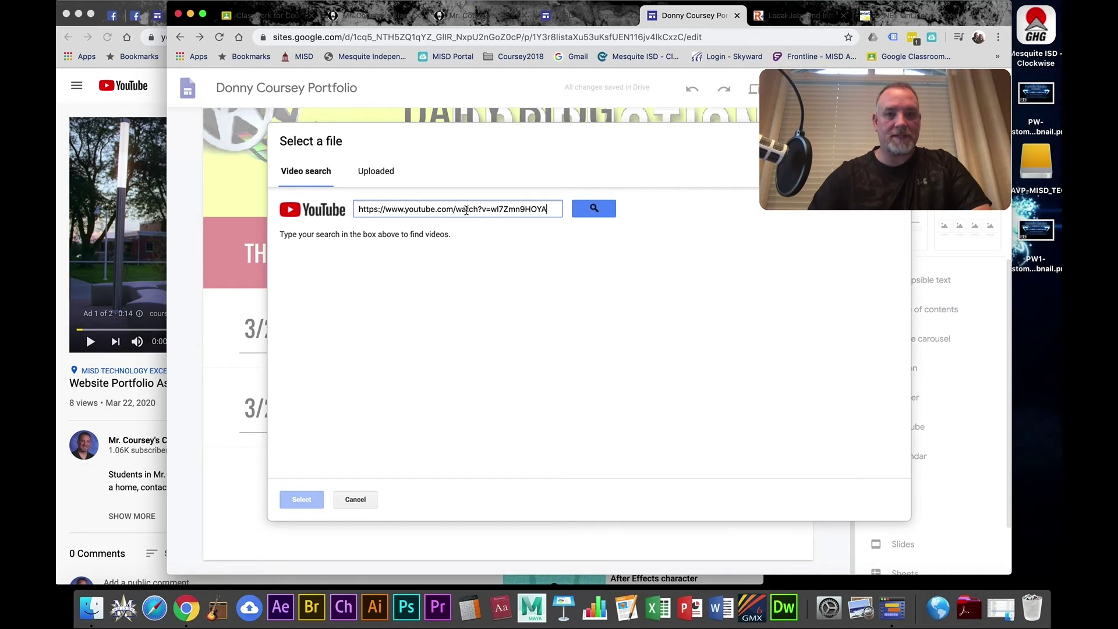
click(592, 207)
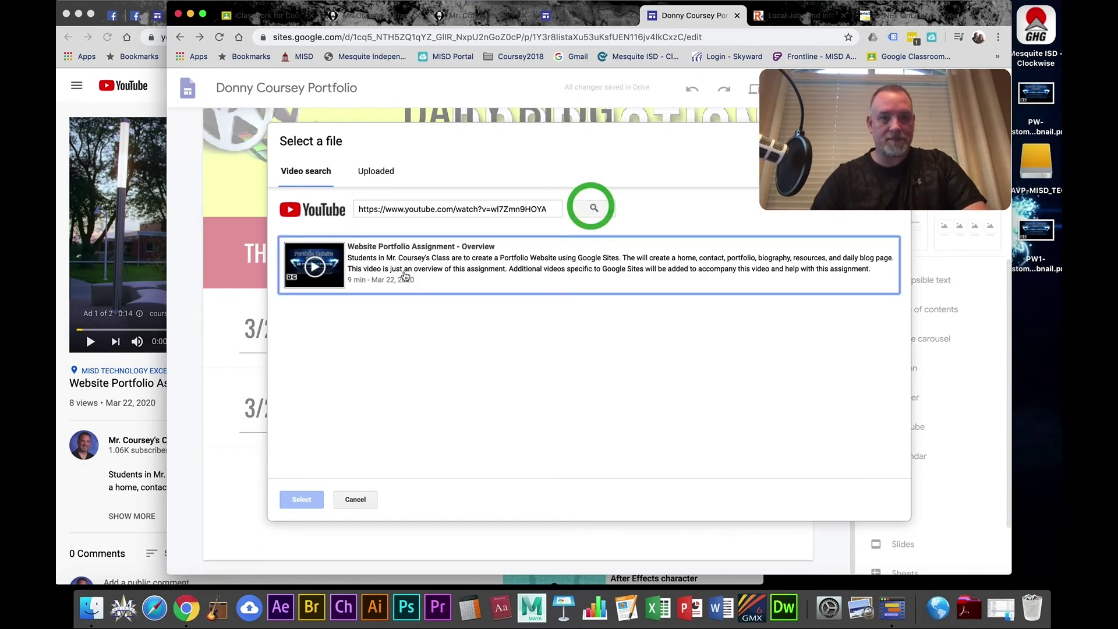
double_click(404, 266)
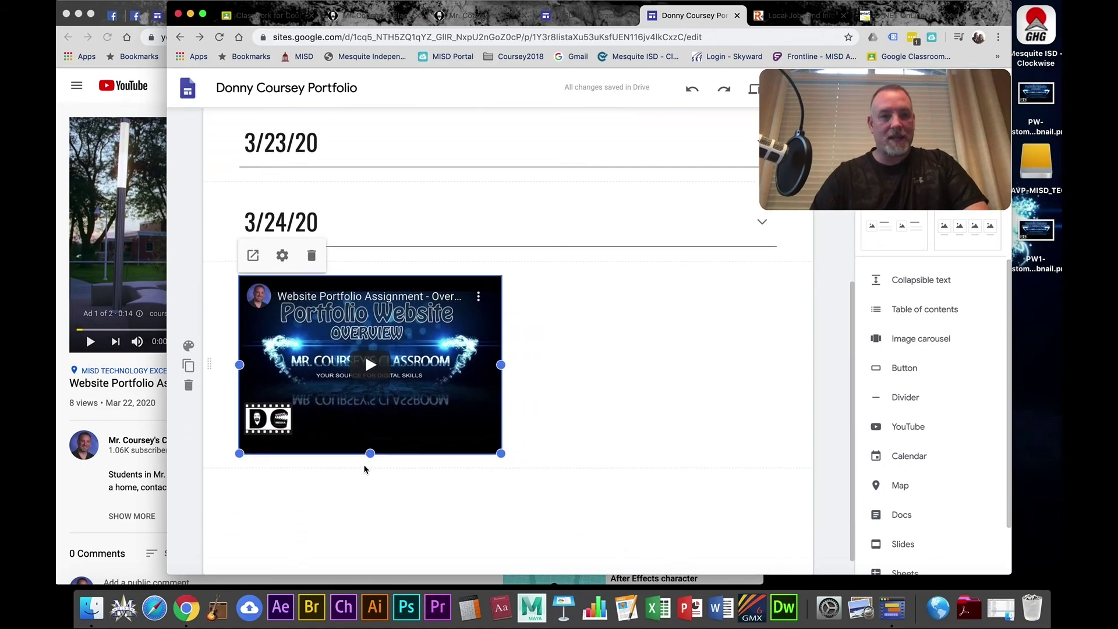
click(651, 360)
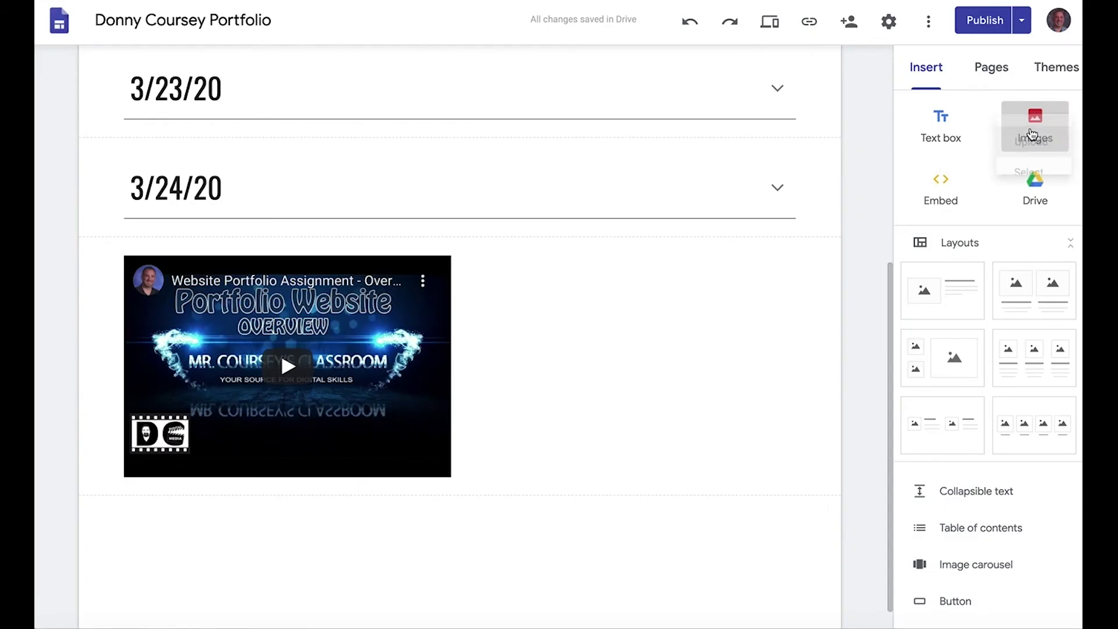
Step: Upload the sushi image from the computer onto the page
click(1032, 134)
click(1023, 193)
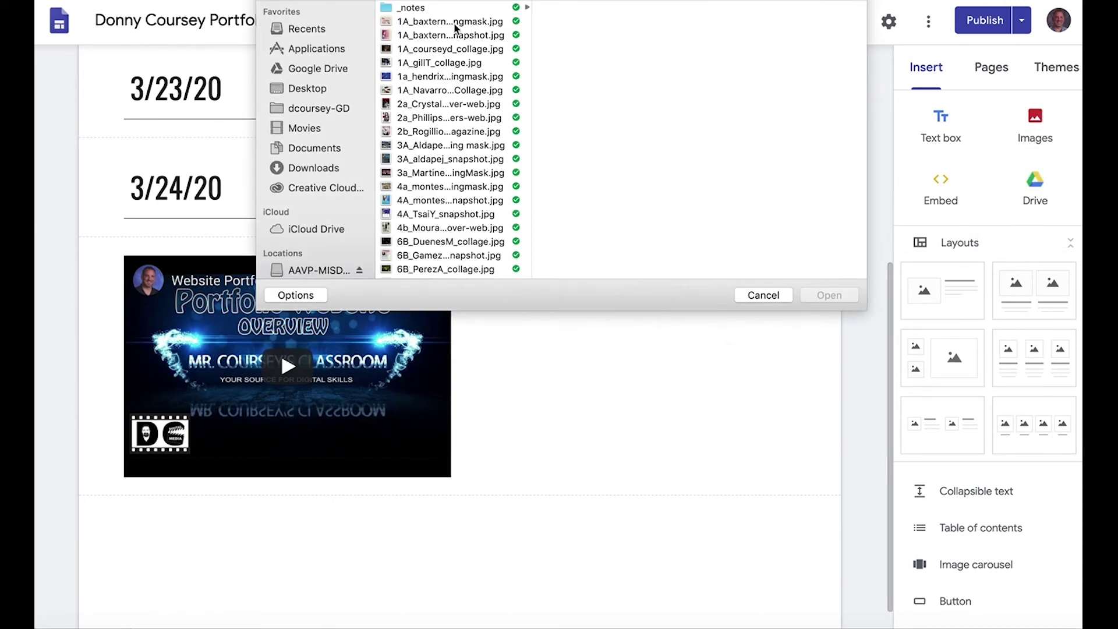
click(455, 26)
click(830, 292)
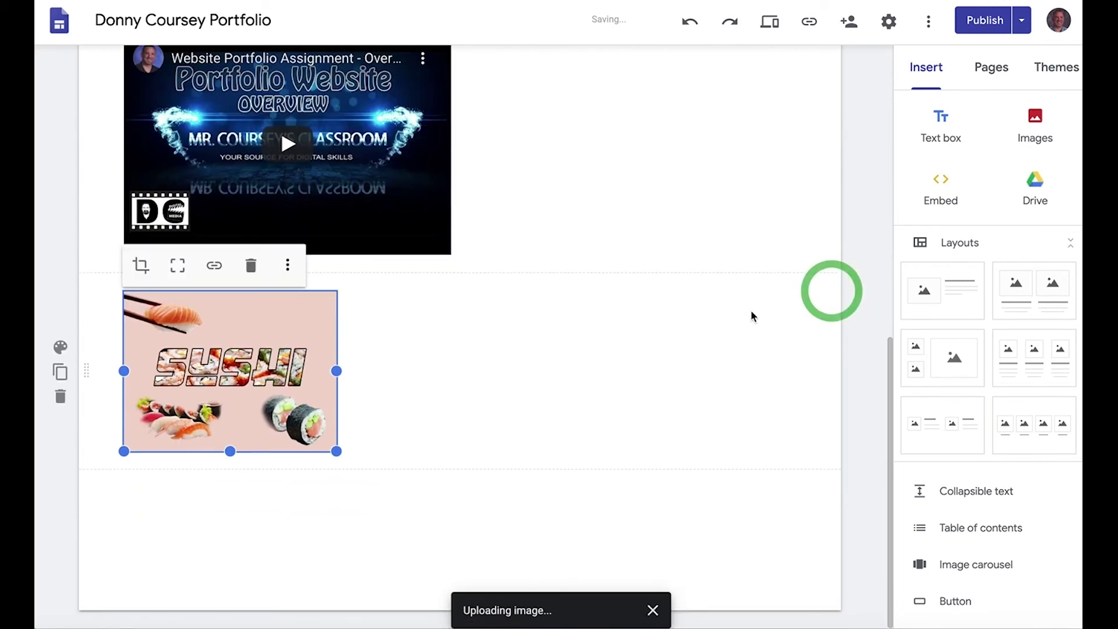
Step: Move the sushi image beside the video, enlarge the image and shrink the video
click(437, 419)
drag(299, 387, 707, 151)
click(622, 350)
drag(581, 391, 504, 465)
click(369, 403)
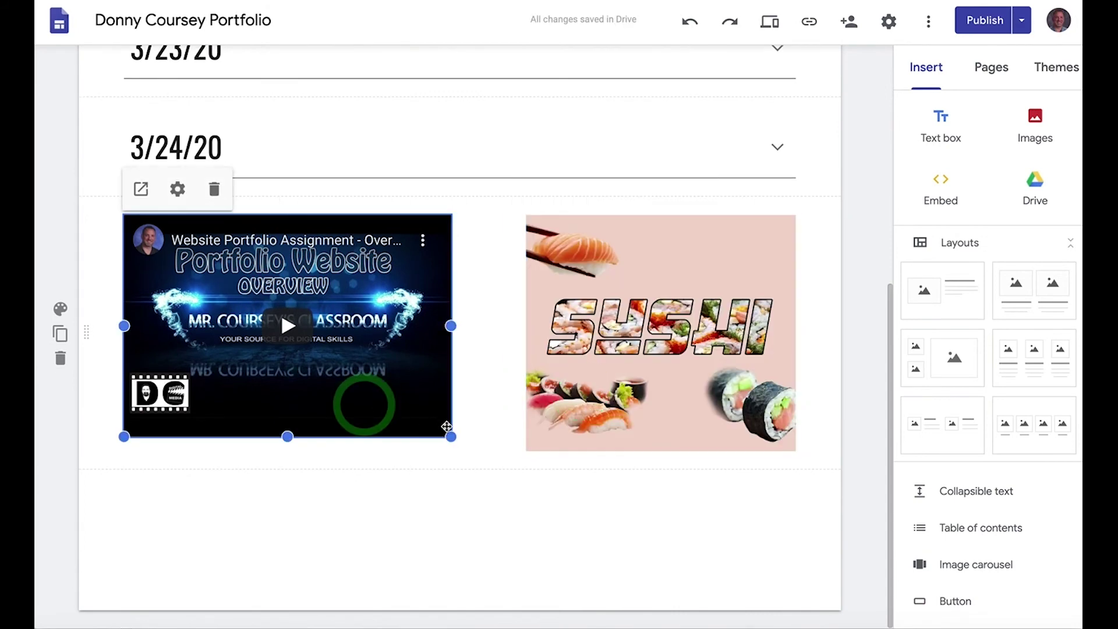
drag(452, 437, 394, 392)
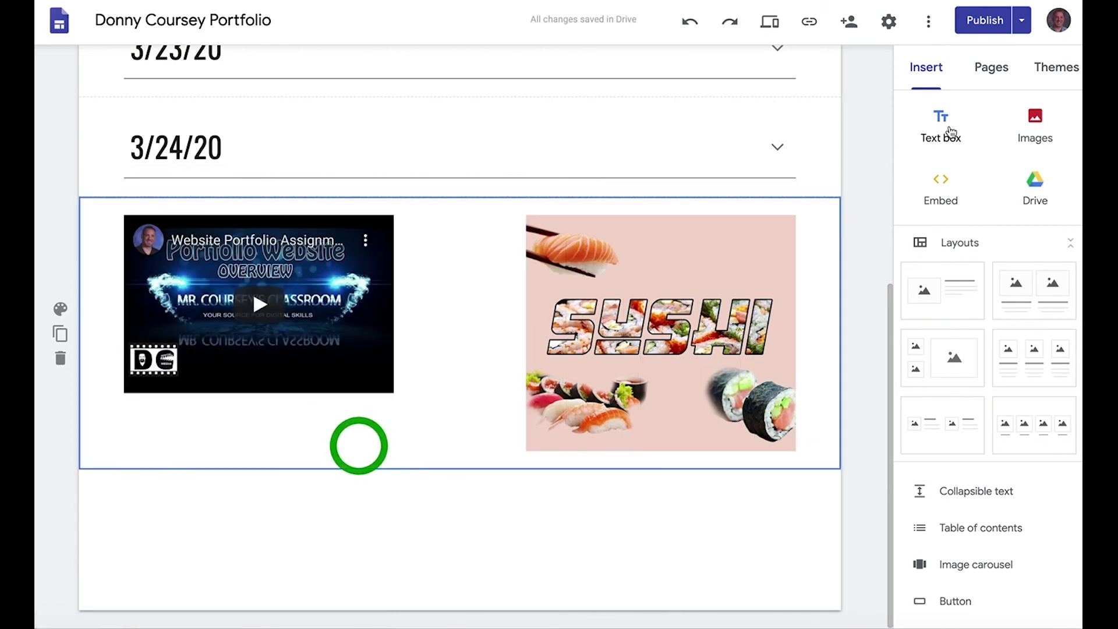
Step: Add a text box under the video containing 'dsfdfdsf'
click(949, 129)
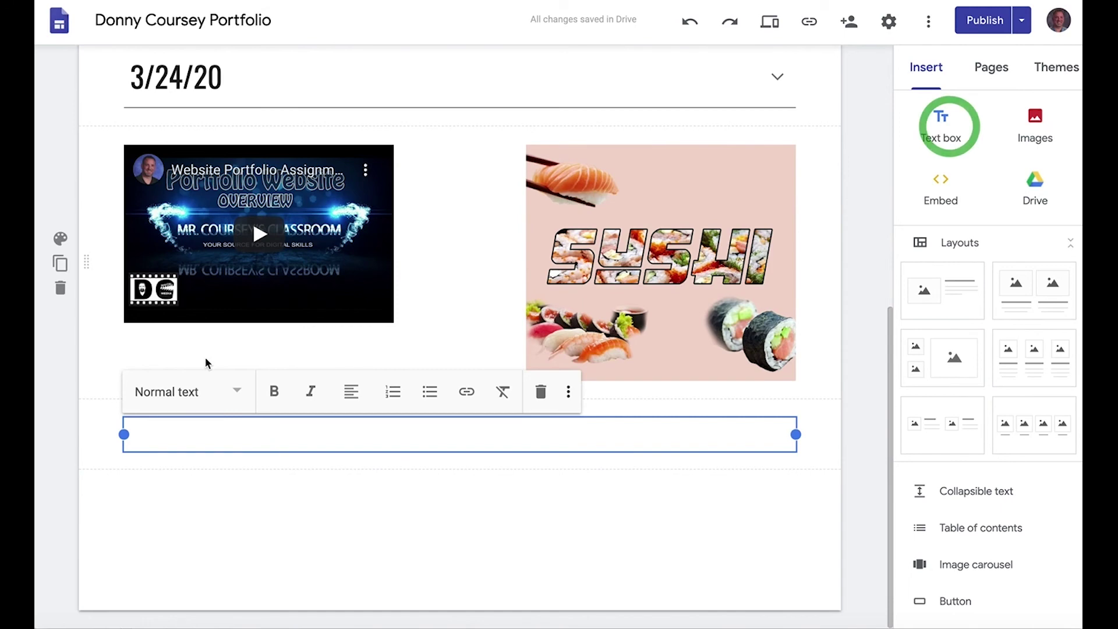
drag(458, 426, 247, 499)
click(248, 499)
text(dsfdfdsf)
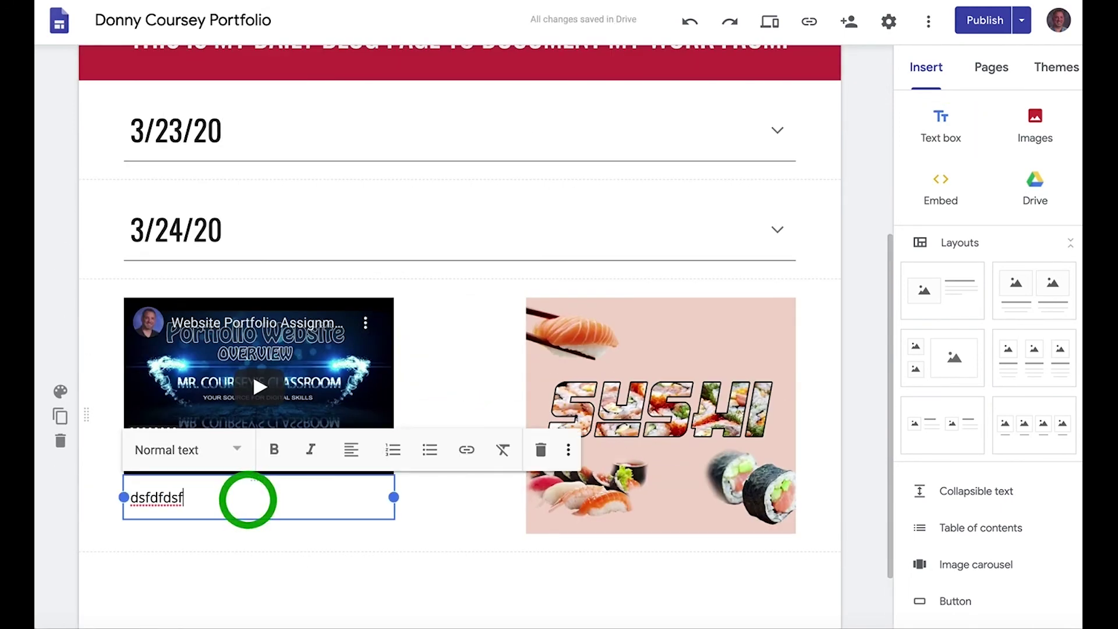
scroll(683, 452, down, 1)
click(442, 338)
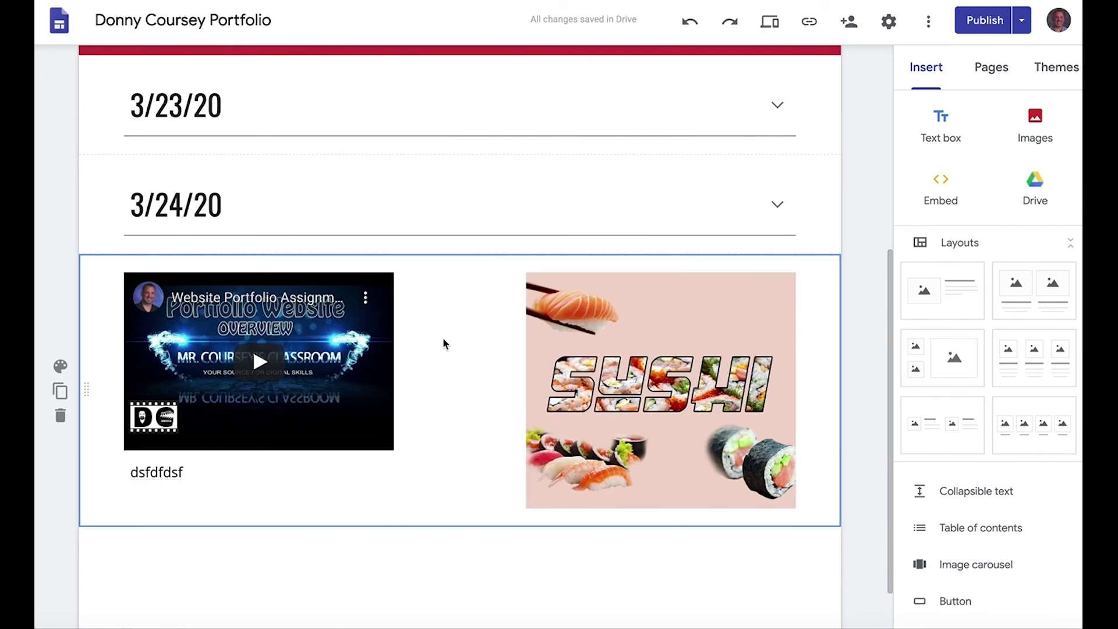
Step: Expand and collapse the 3/24/20 entry to check its text
click(776, 208)
click(776, 209)
scroll(747, 330, up, 2)
click(778, 325)
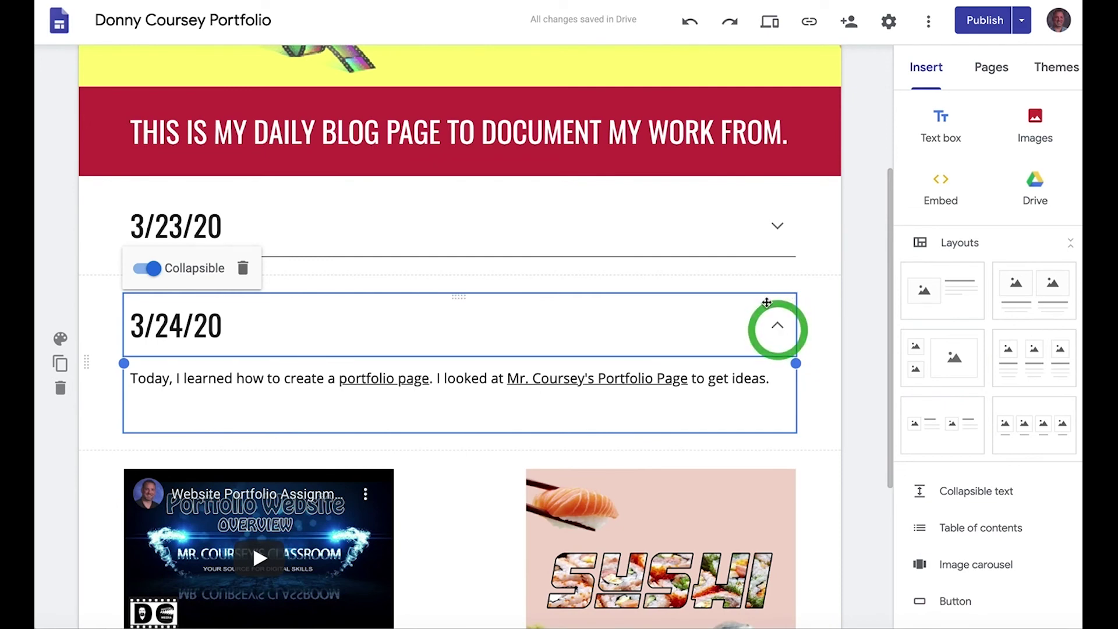
click(779, 324)
Step: Add a new collapsible text block headed 3/25/20 below the media
scroll(813, 339, down, 3)
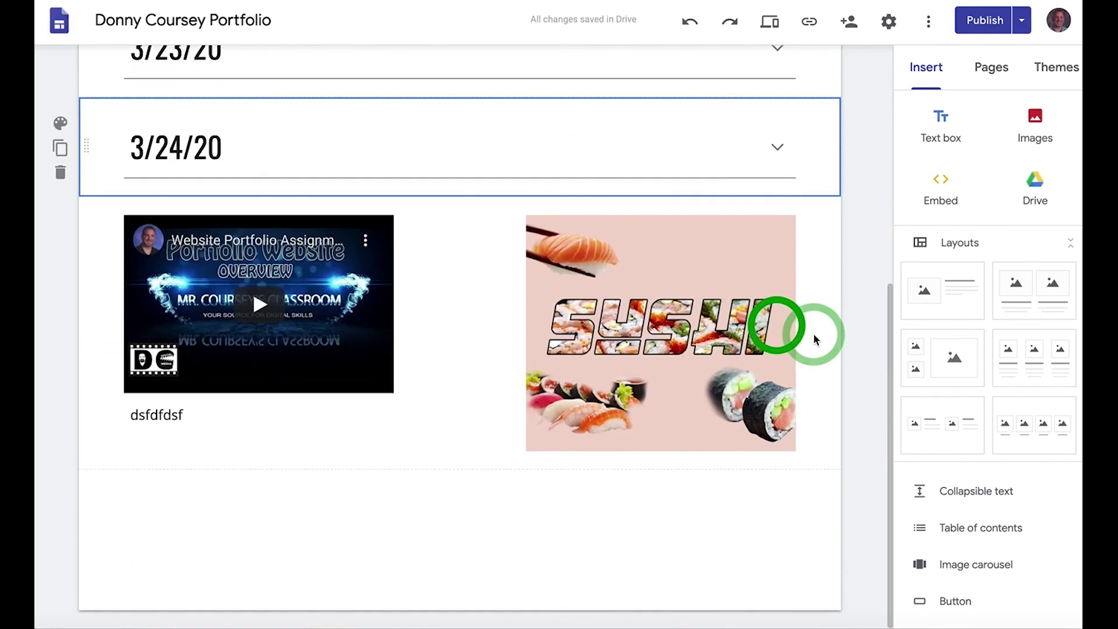
scroll(972, 408, down, 3)
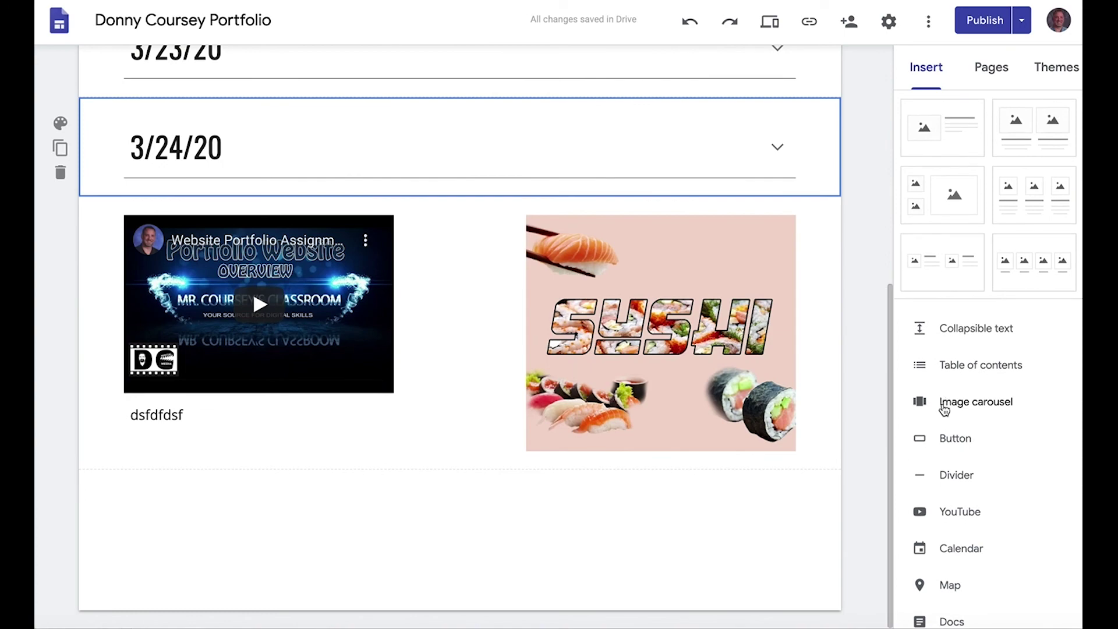
click(967, 329)
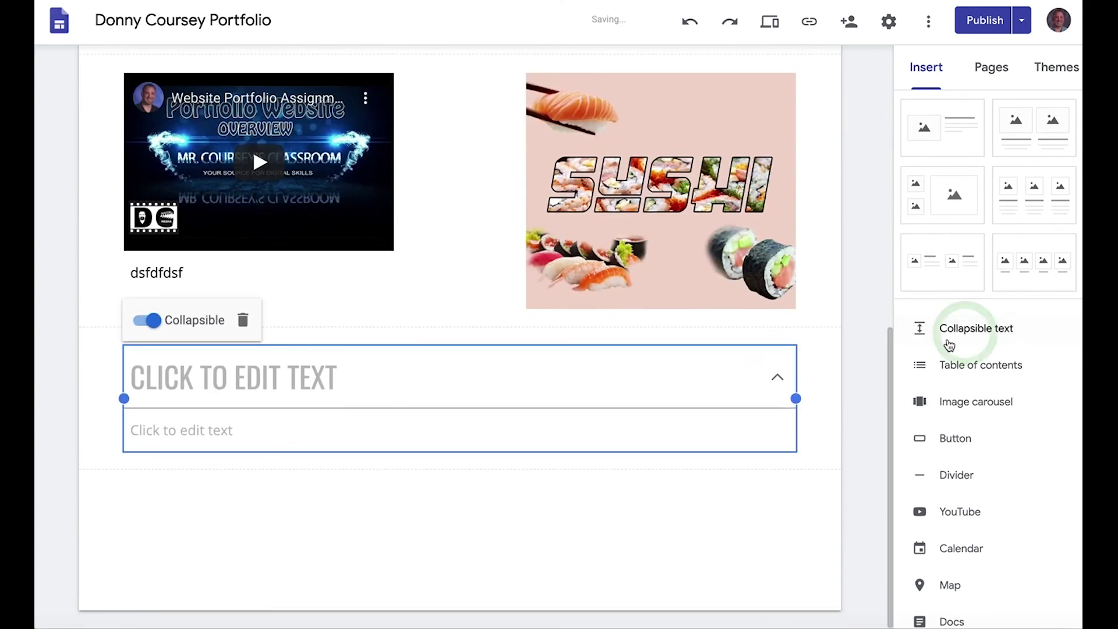
click(530, 376)
text(3/25/20)
click(515, 428)
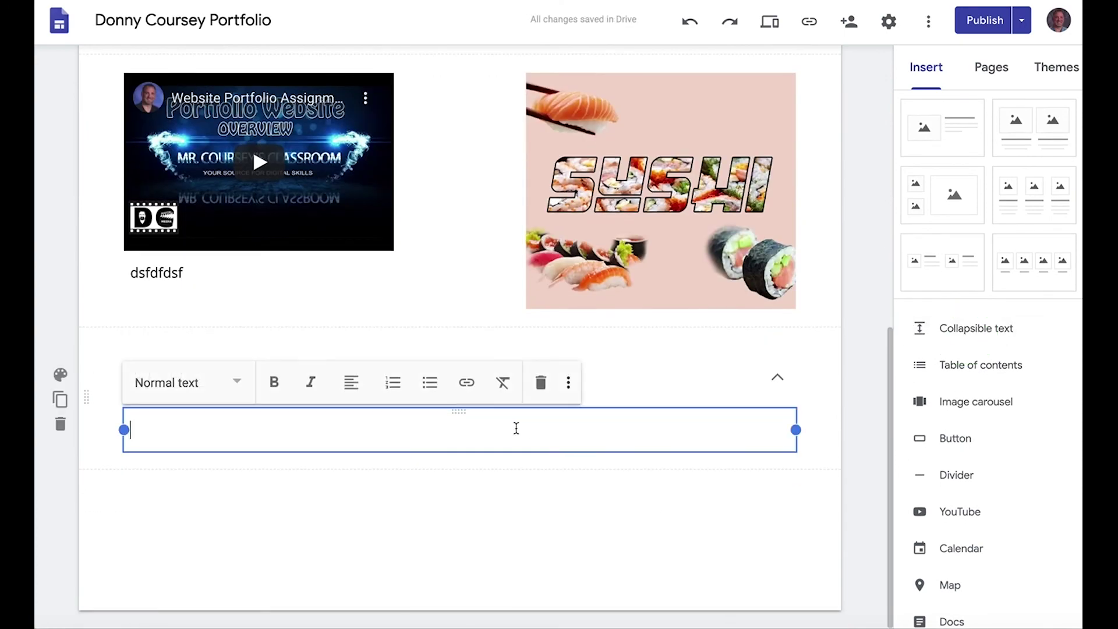
scroll(569, 529, up, 4)
scroll(569, 528, up, 5)
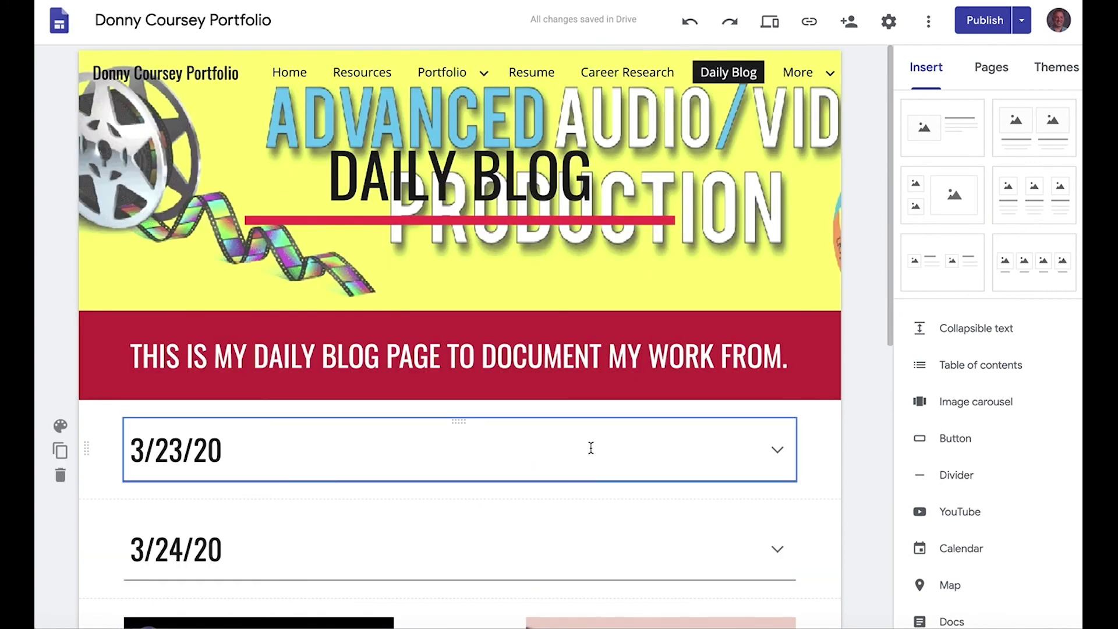
Step: Expand the 3/23/20 entry to show 'Today I learned about building a blog page.'
scroll(591, 447, down, 10)
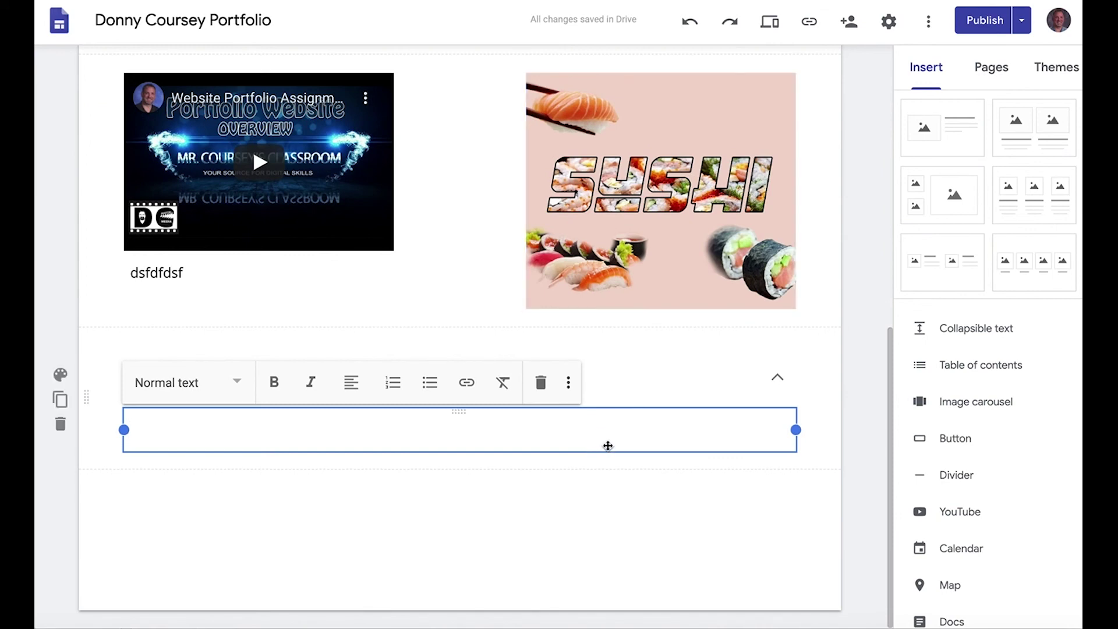
scroll(997, 525, down, 3)
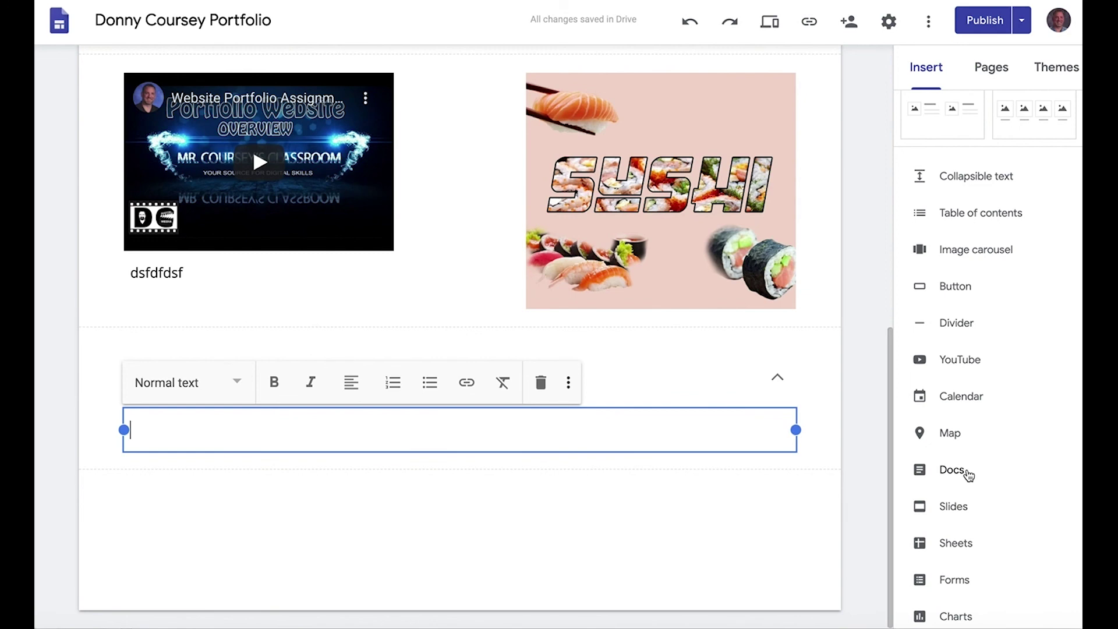
scroll(970, 489, down, 1)
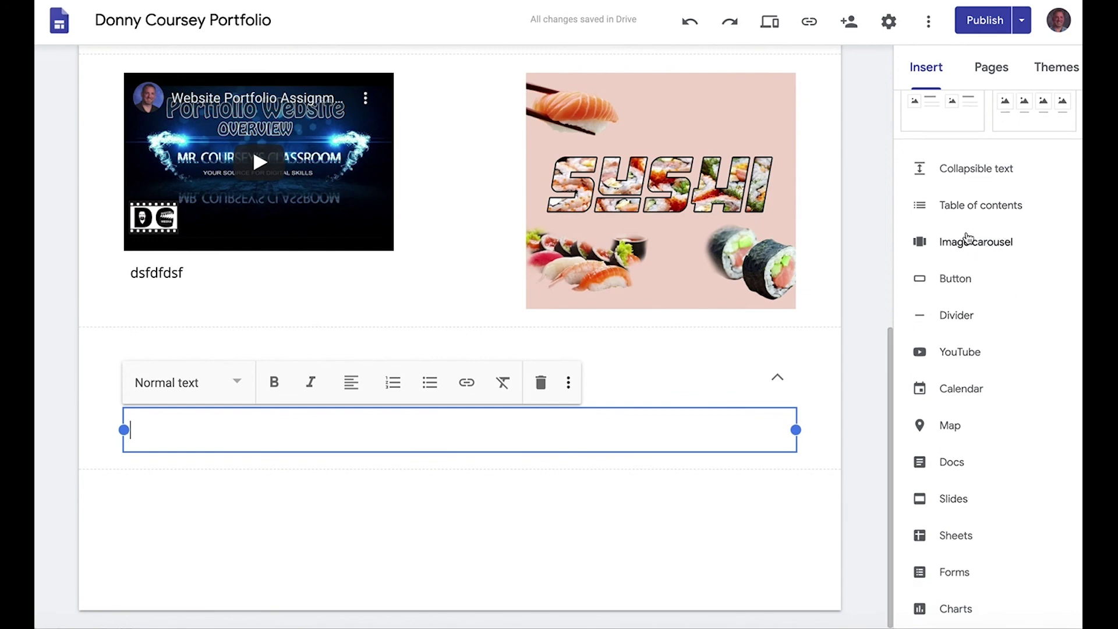
scroll(988, 282, up, 5)
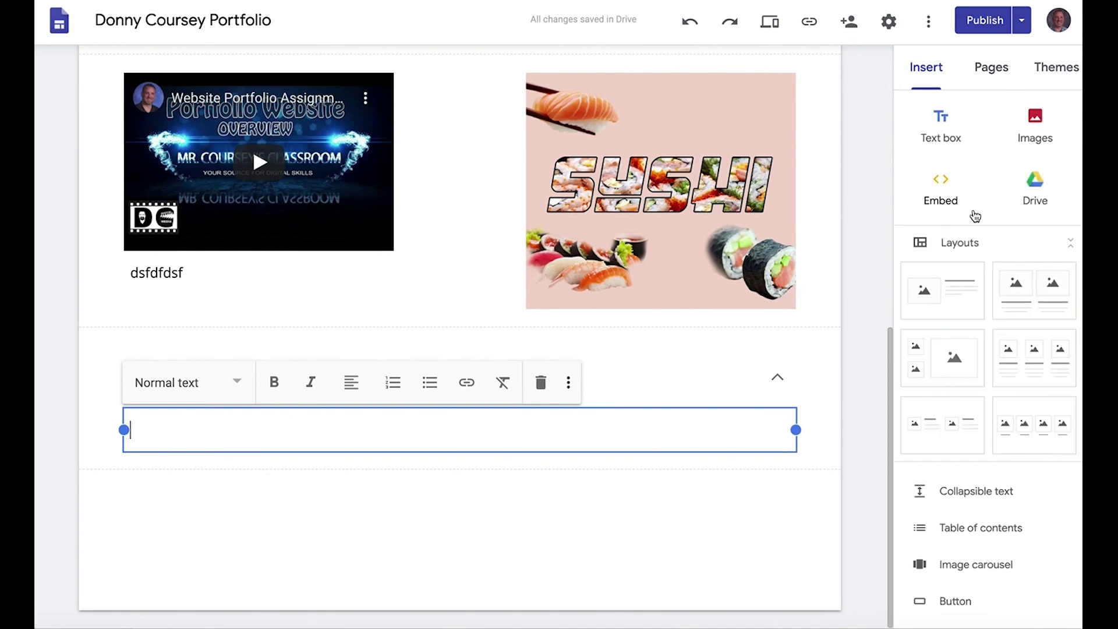
scroll(497, 554, up, 10)
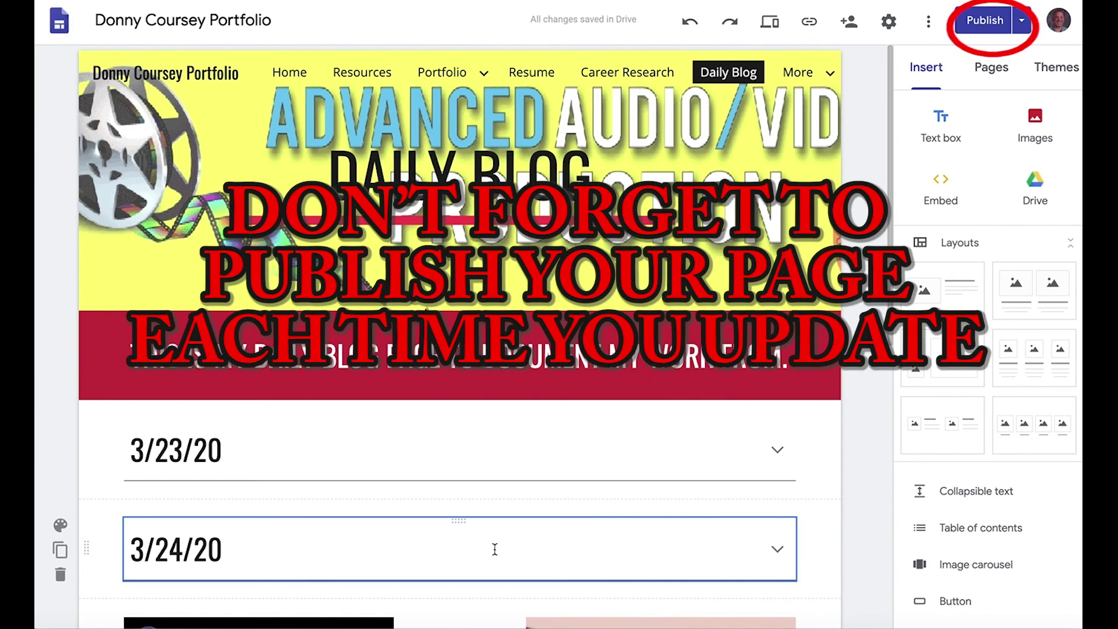
click(779, 453)
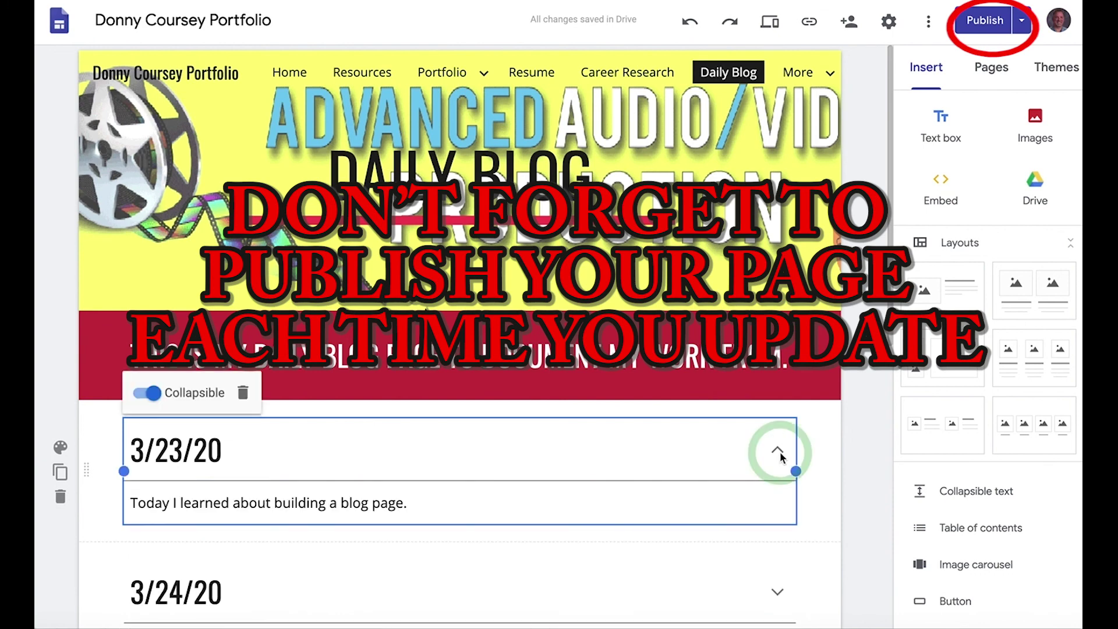